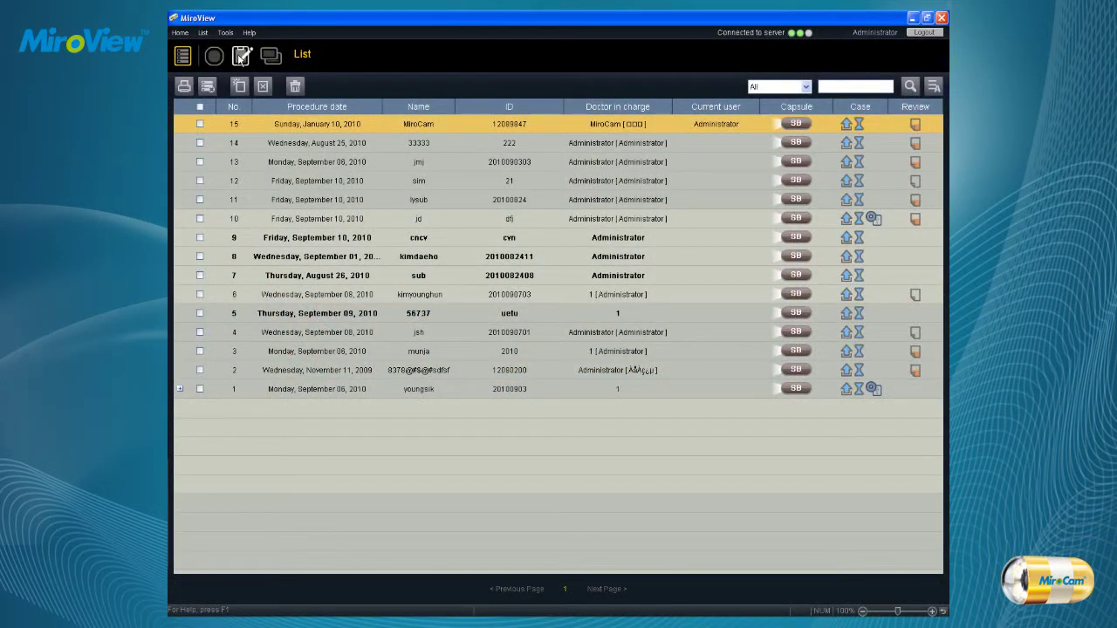
click(206, 34)
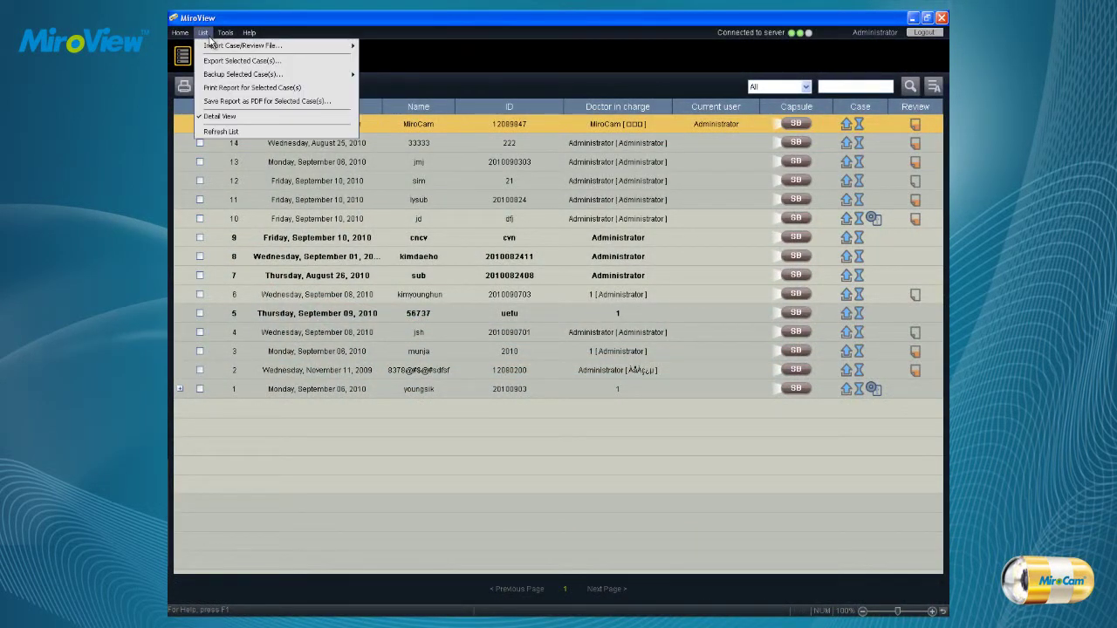
mouse_move(185, 37)
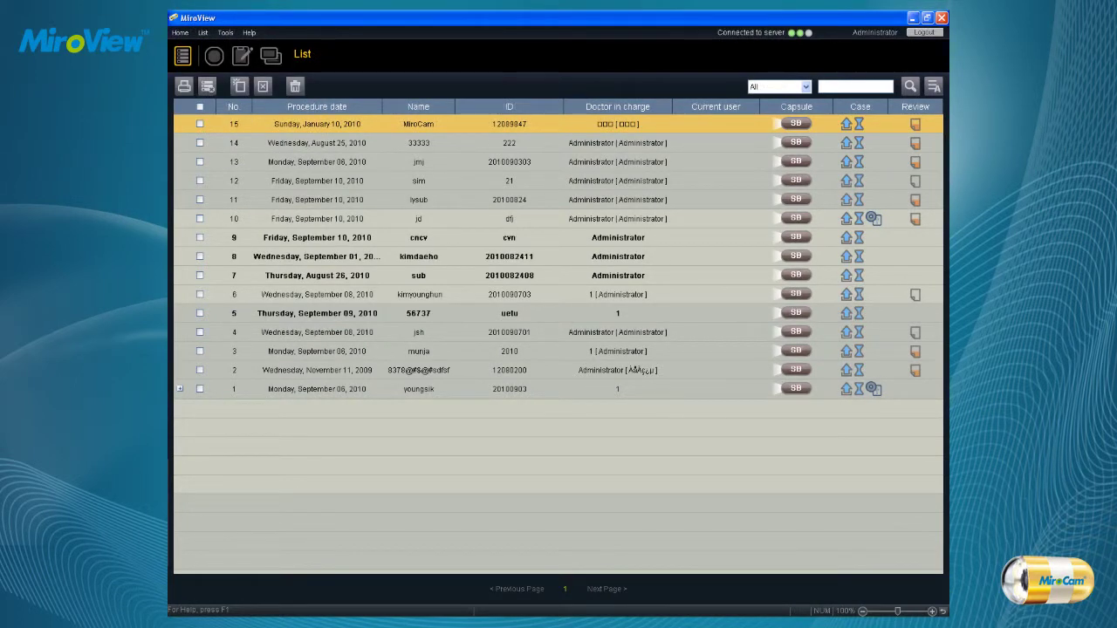
- Open case 15 and play its capsule video forward, in reverse and faster, pausing at 00:01:26
click(214, 57)
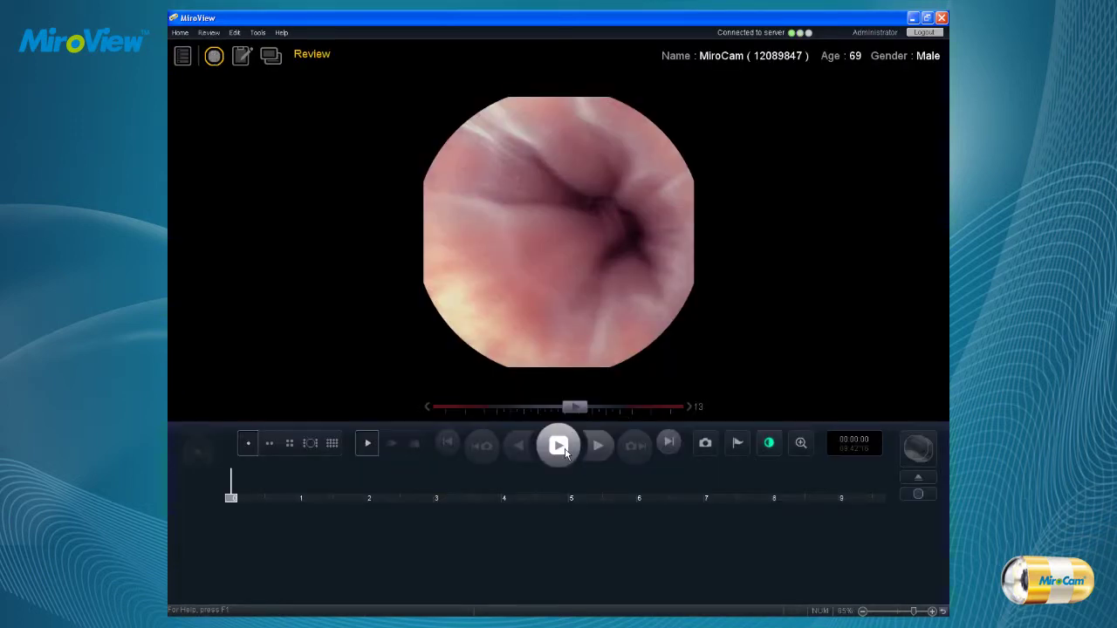
click(568, 449)
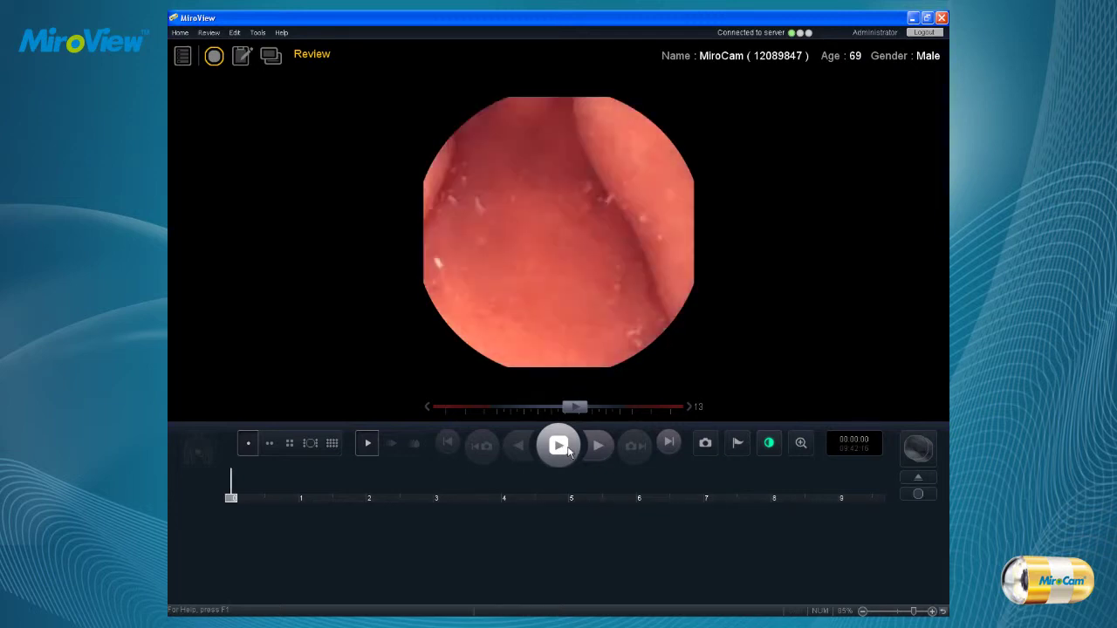
click(564, 451)
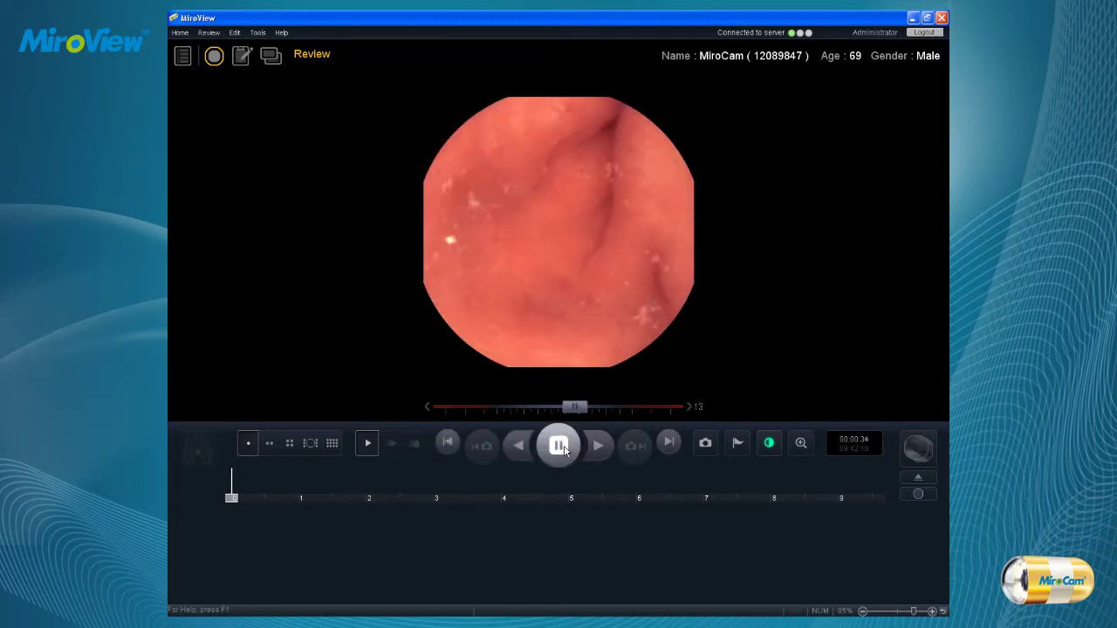
click(565, 450)
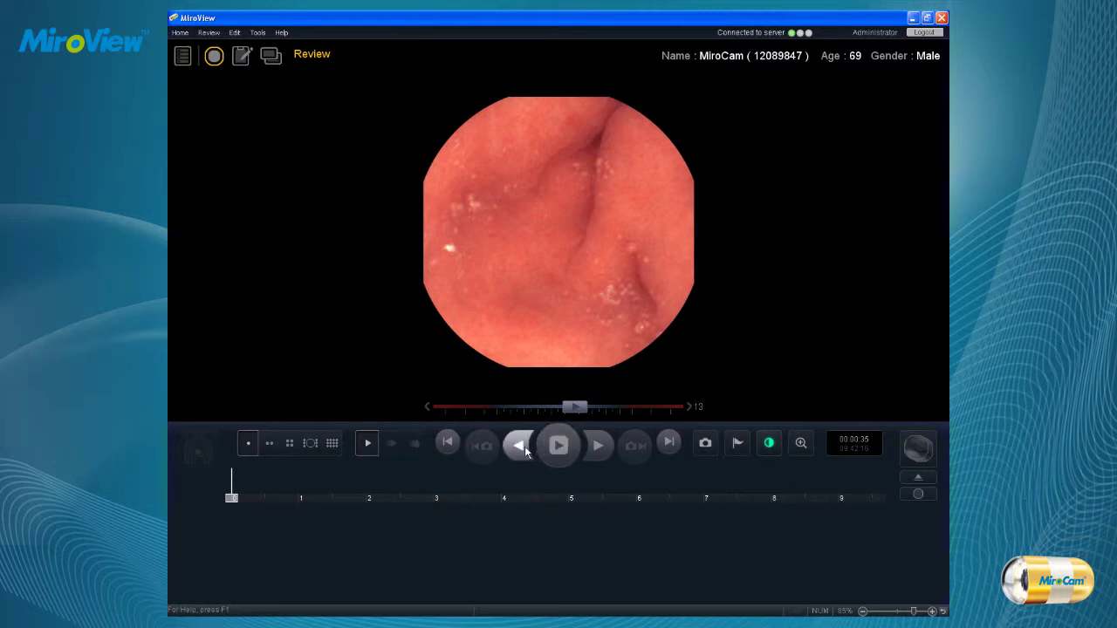
click(526, 451)
drag(575, 407, 631, 410)
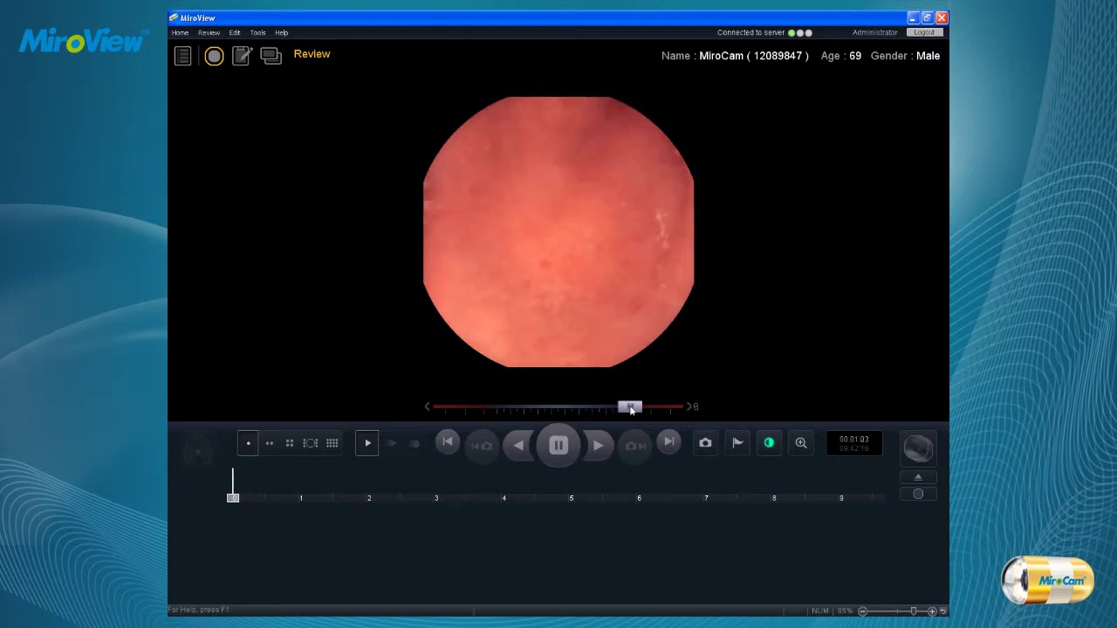
click(557, 446)
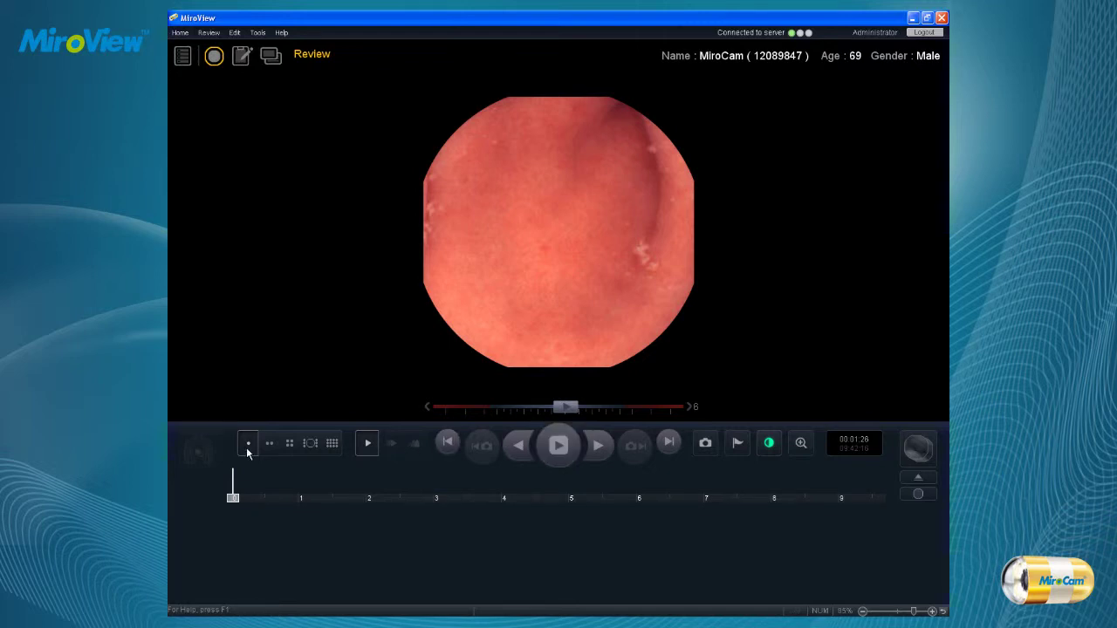
- Use the centre-frame layout with two 3x3 thumbnail grids and narrow the timeline range to hours 1.5–3
click(270, 446)
click(289, 444)
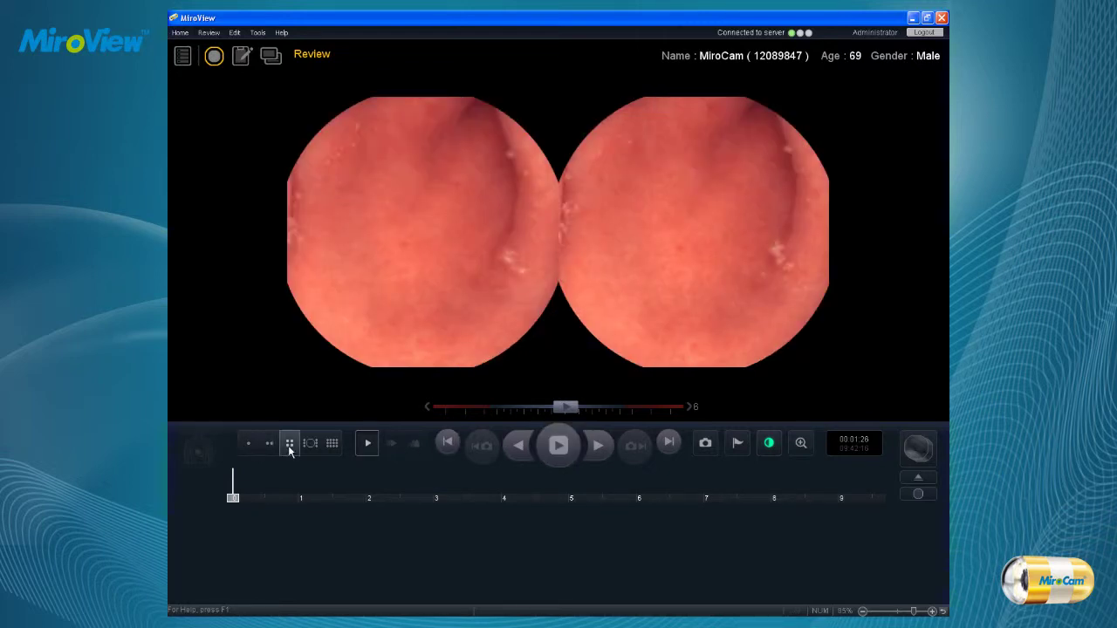
click(310, 534)
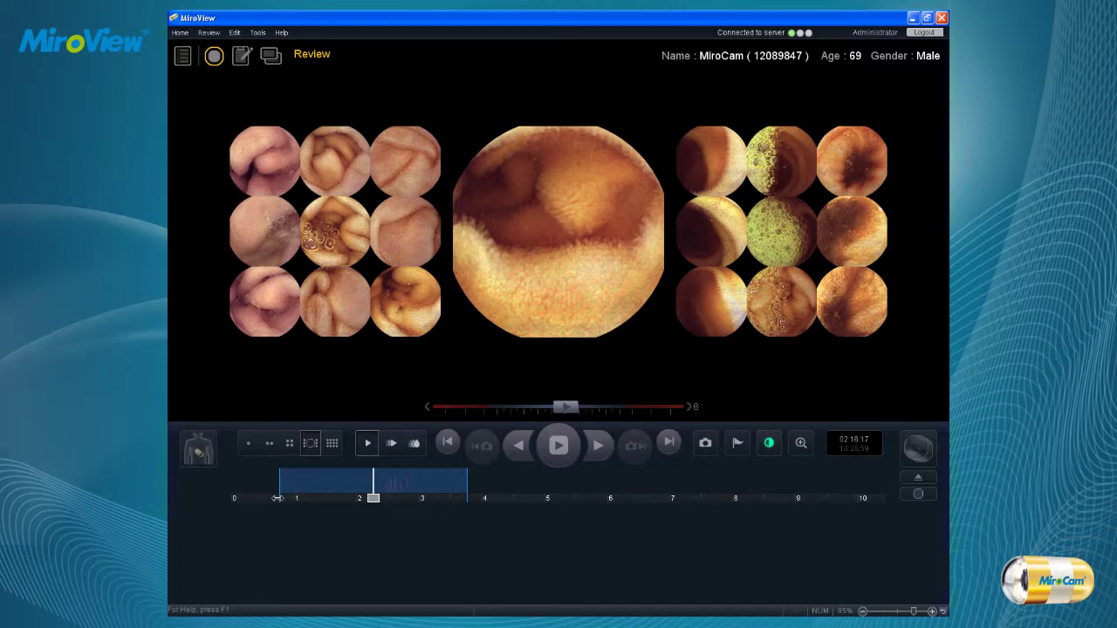
drag(279, 499, 321, 498)
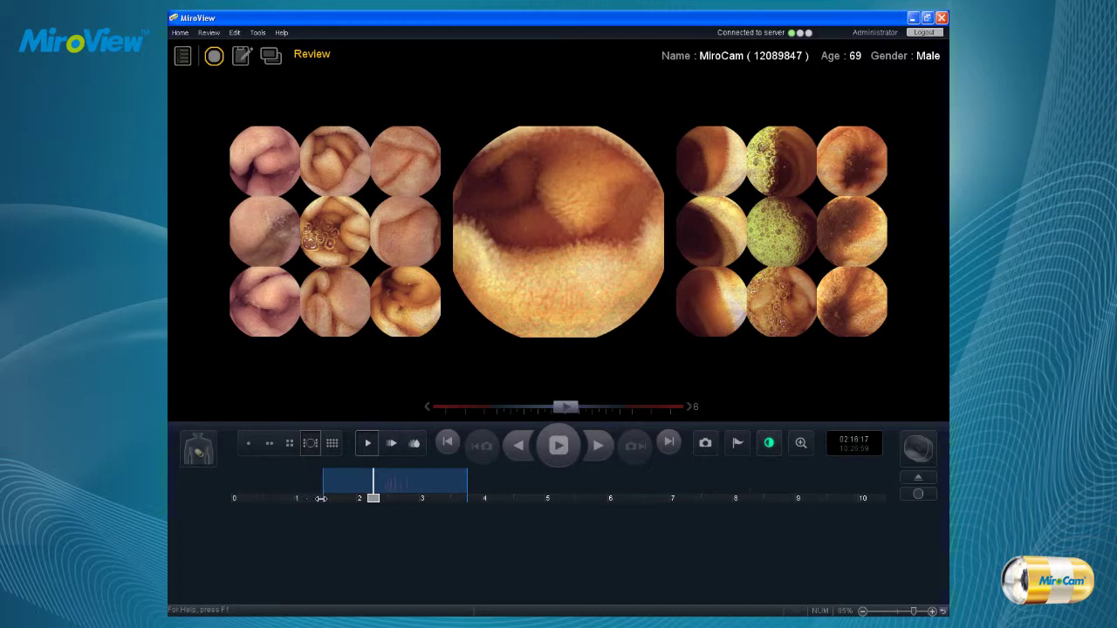
drag(468, 498, 417, 498)
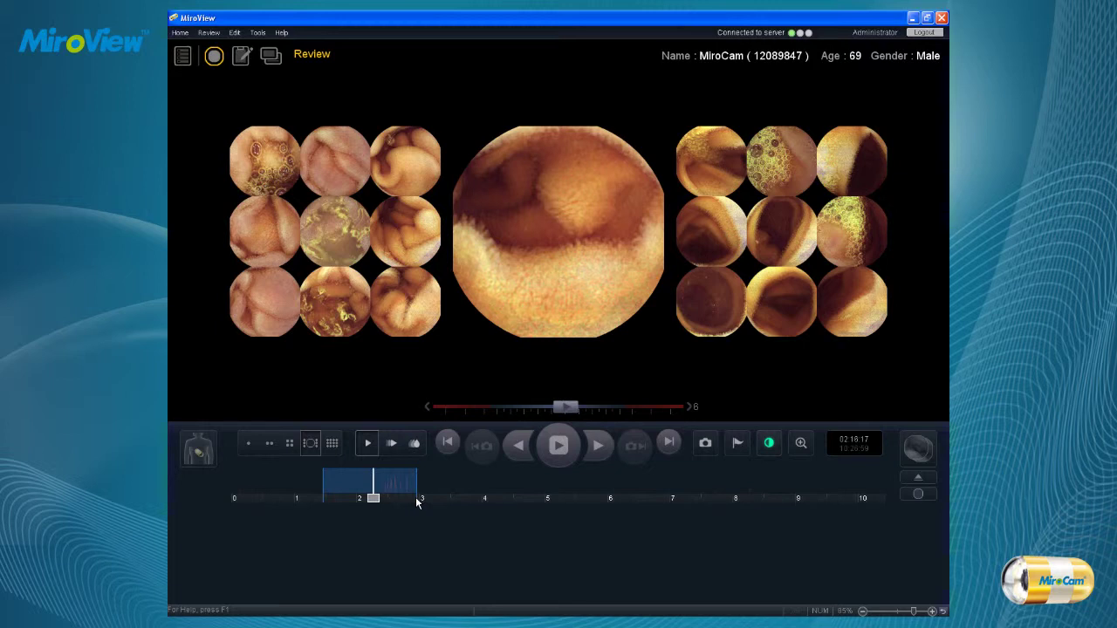
- Build the colour map strip of the whole video and zoom it in and out, ending fitted to view
click(332, 445)
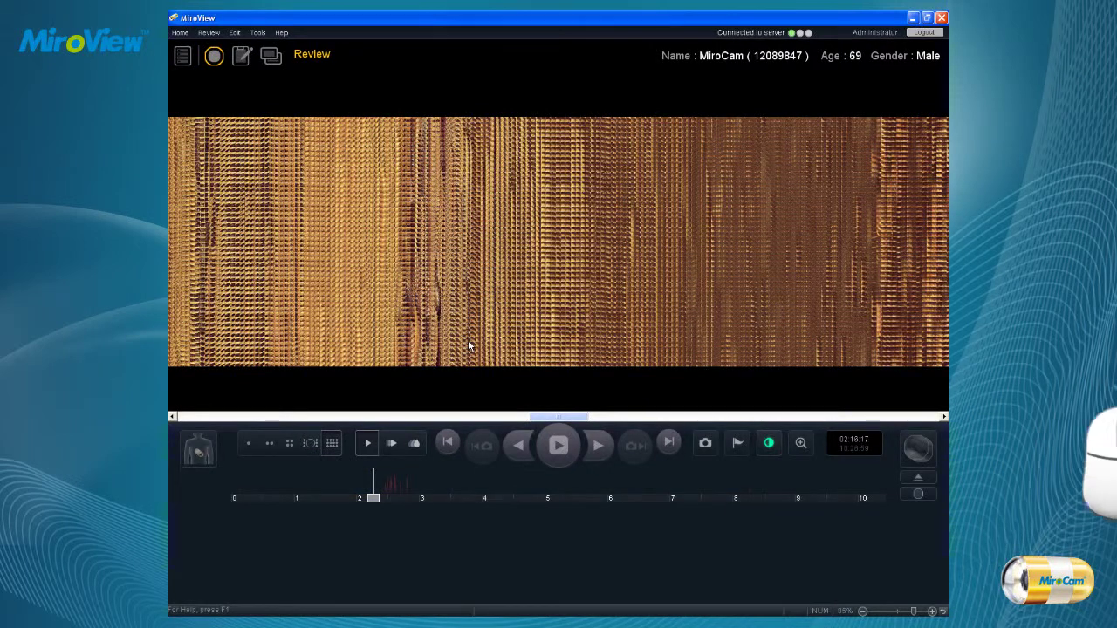
scroll(489, 341, down, 2)
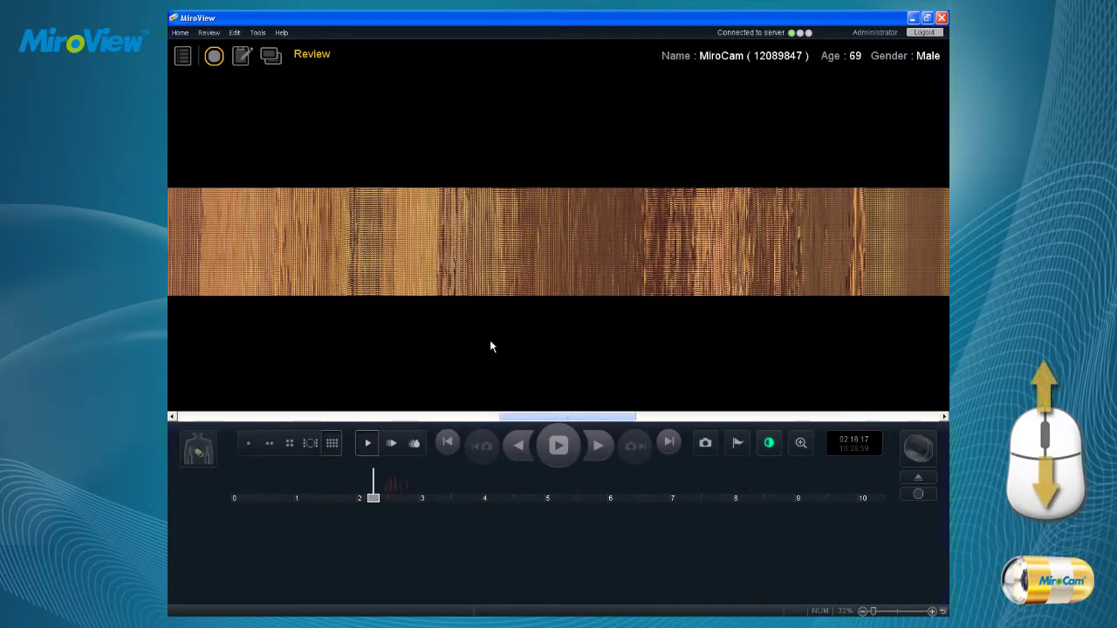
scroll(490, 347, up, 1)
scroll(489, 347, down, 1)
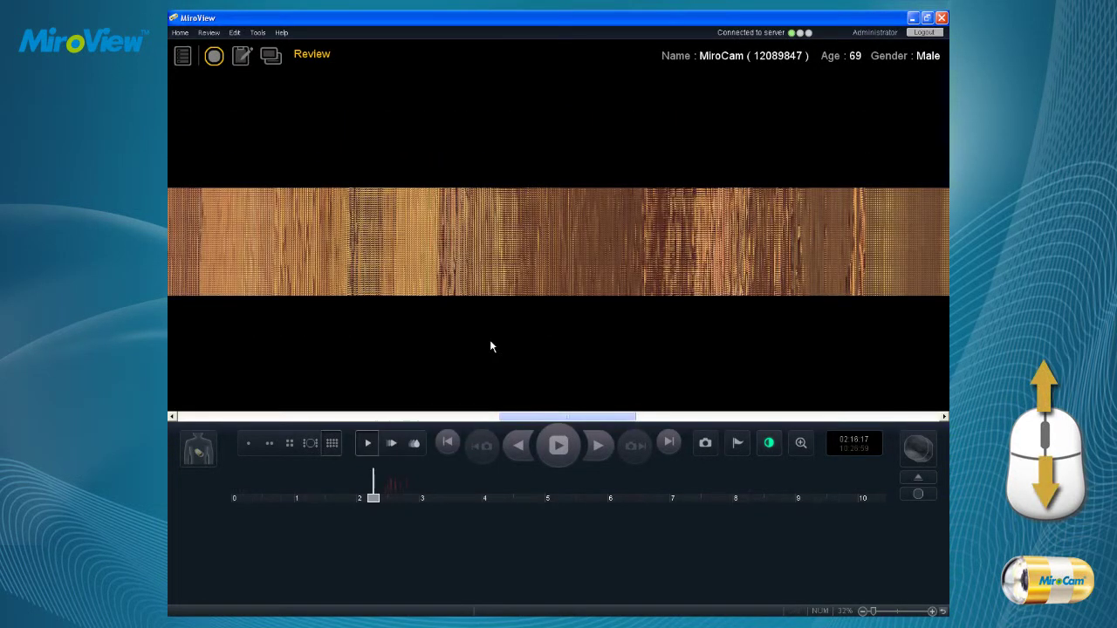
scroll(490, 346, up, 2)
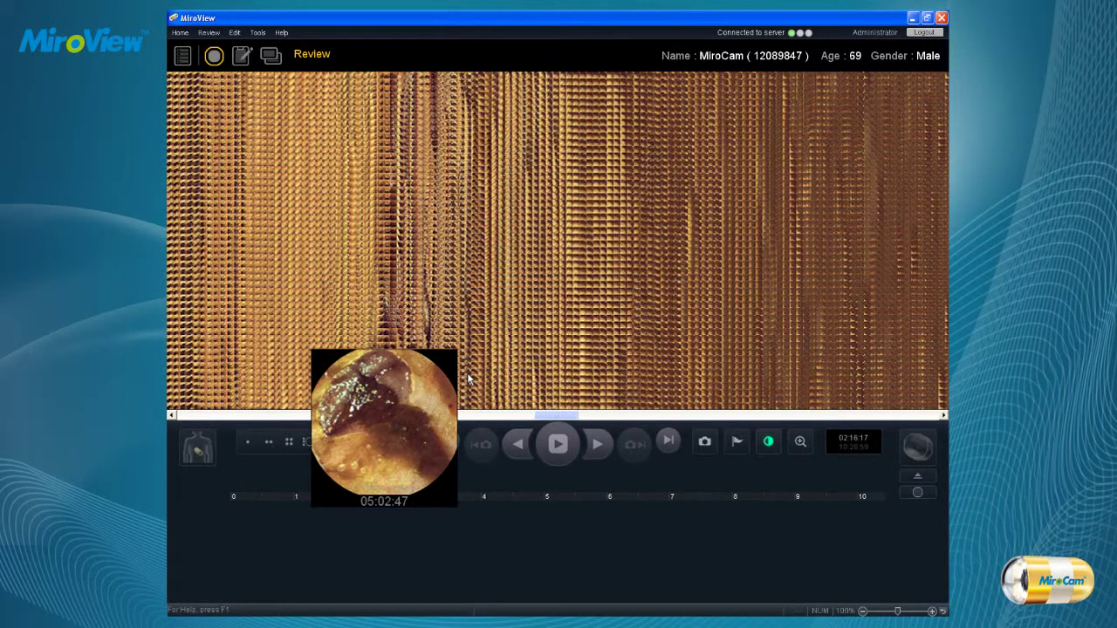
scroll(524, 314, down, 3)
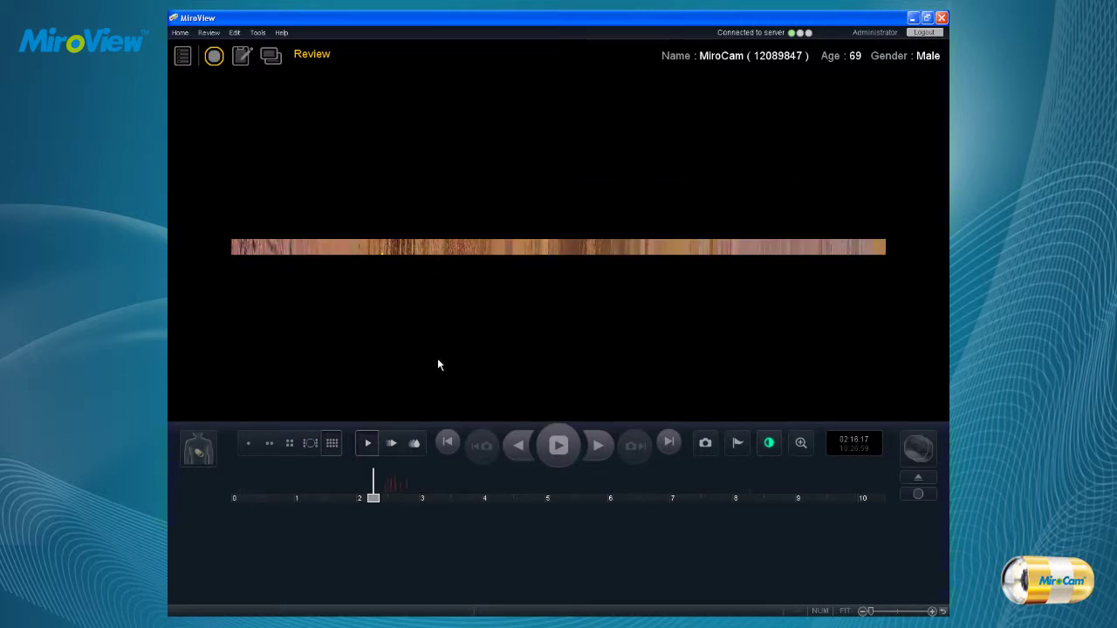
- Return to a single frame at 02:19:31, try the playback modes up to 02:19:53, then enter quick view
double_click(439, 365)
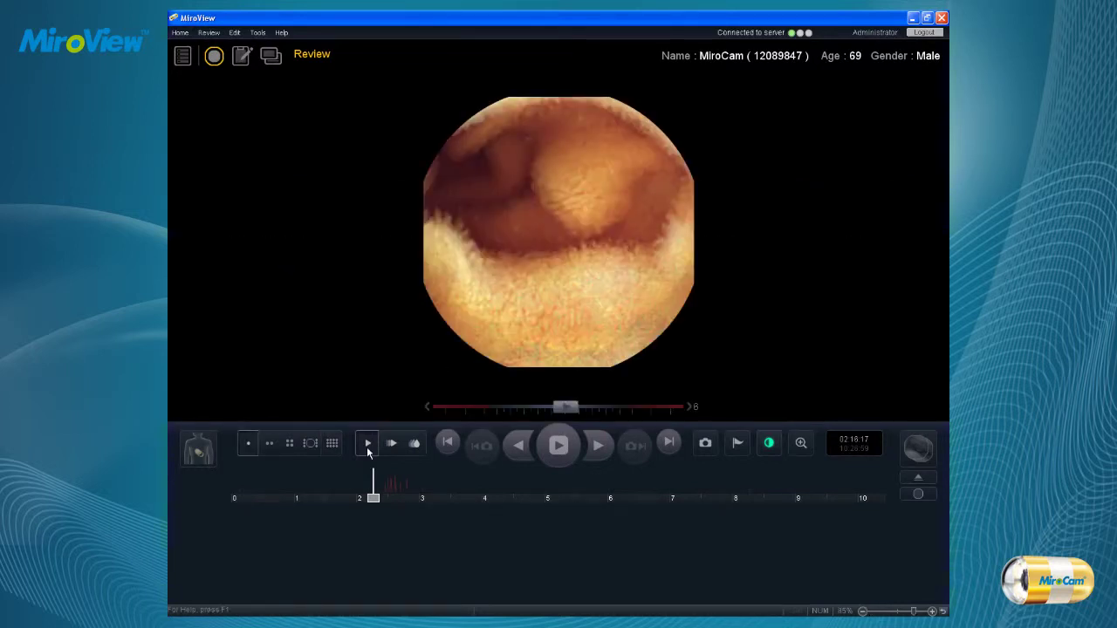
click(392, 446)
click(415, 444)
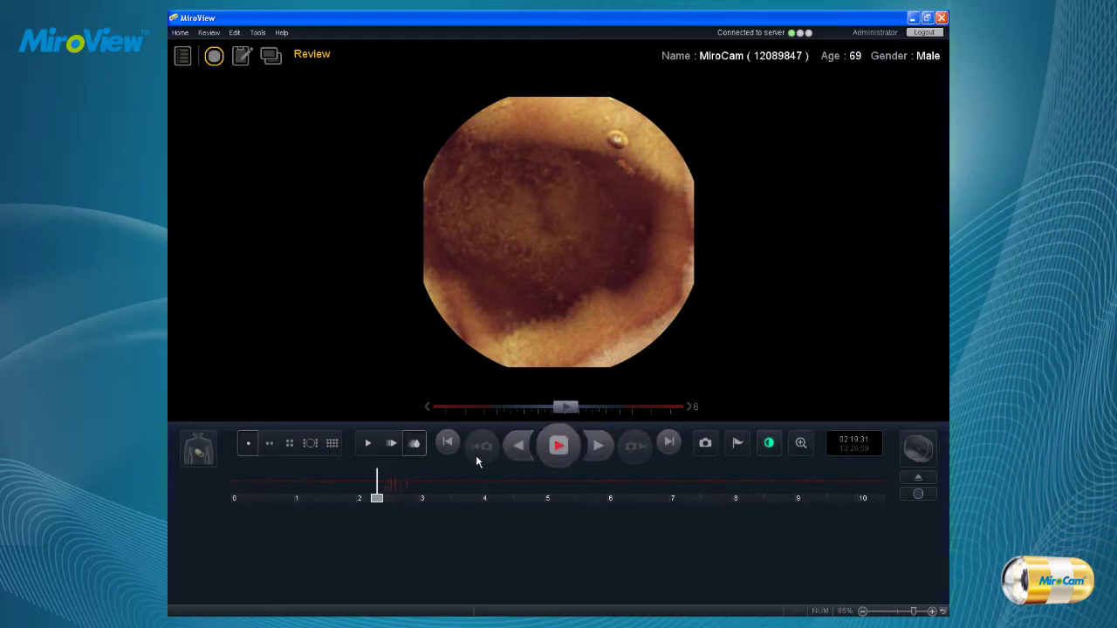
click(390, 447)
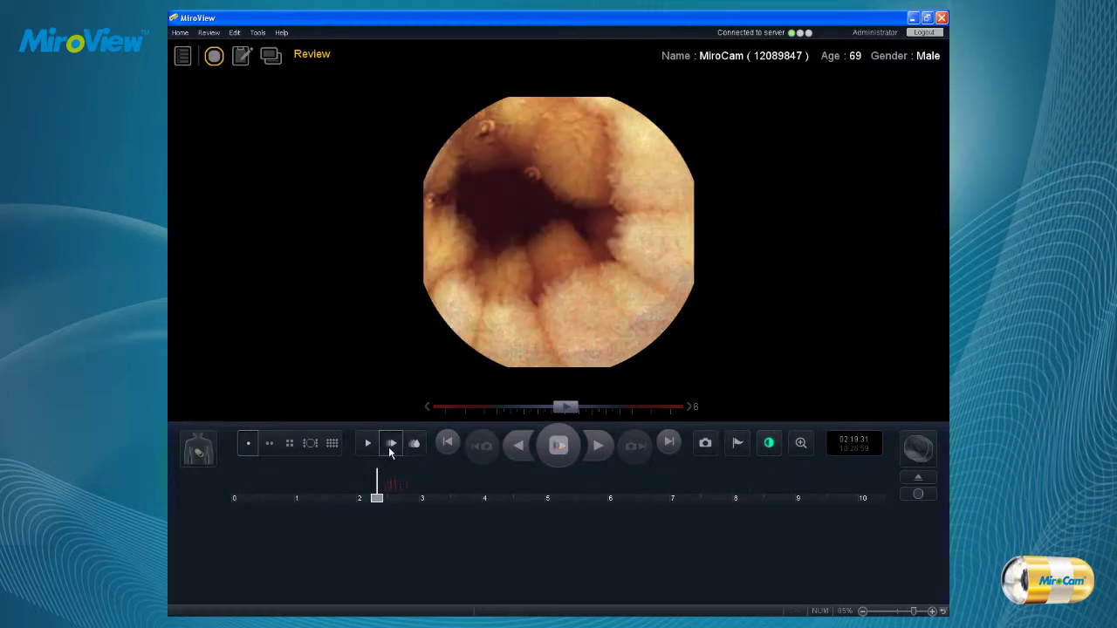
click(596, 447)
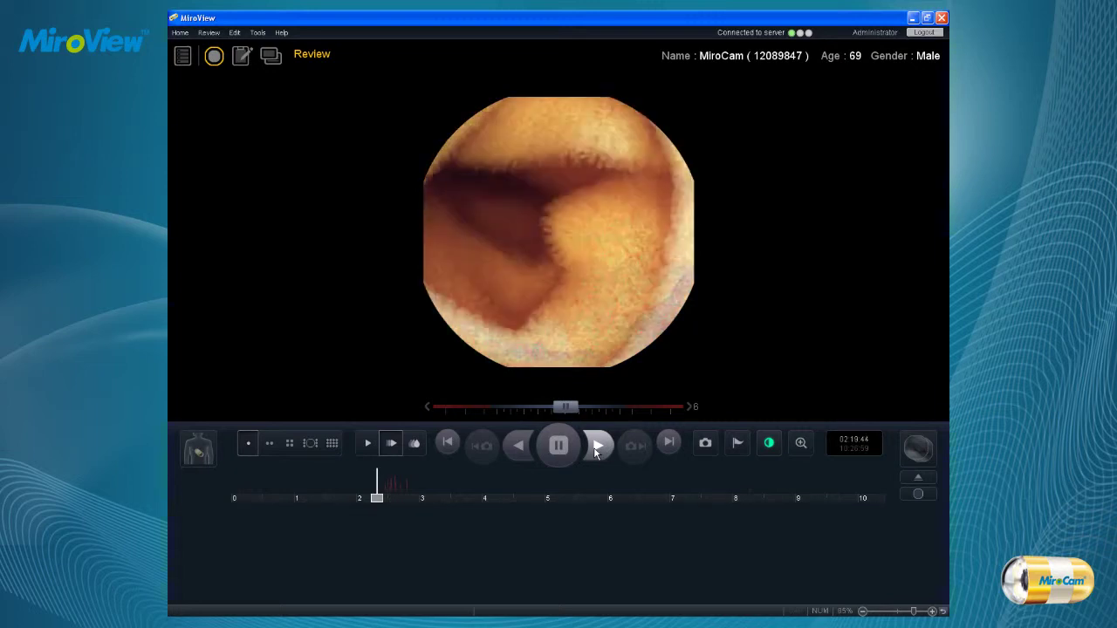
click(560, 447)
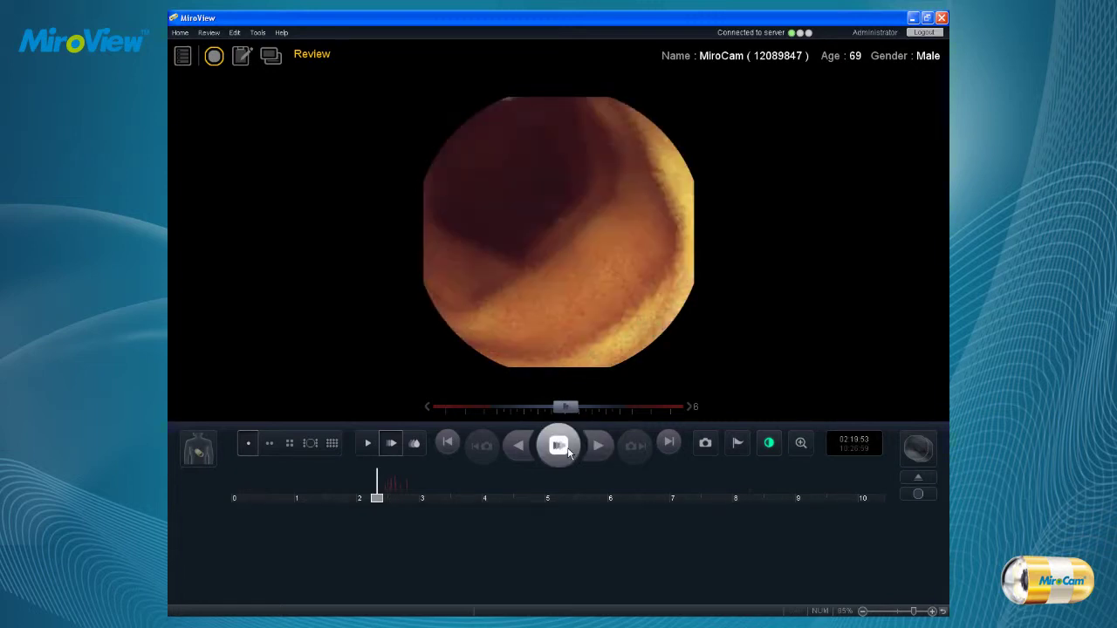
click(416, 445)
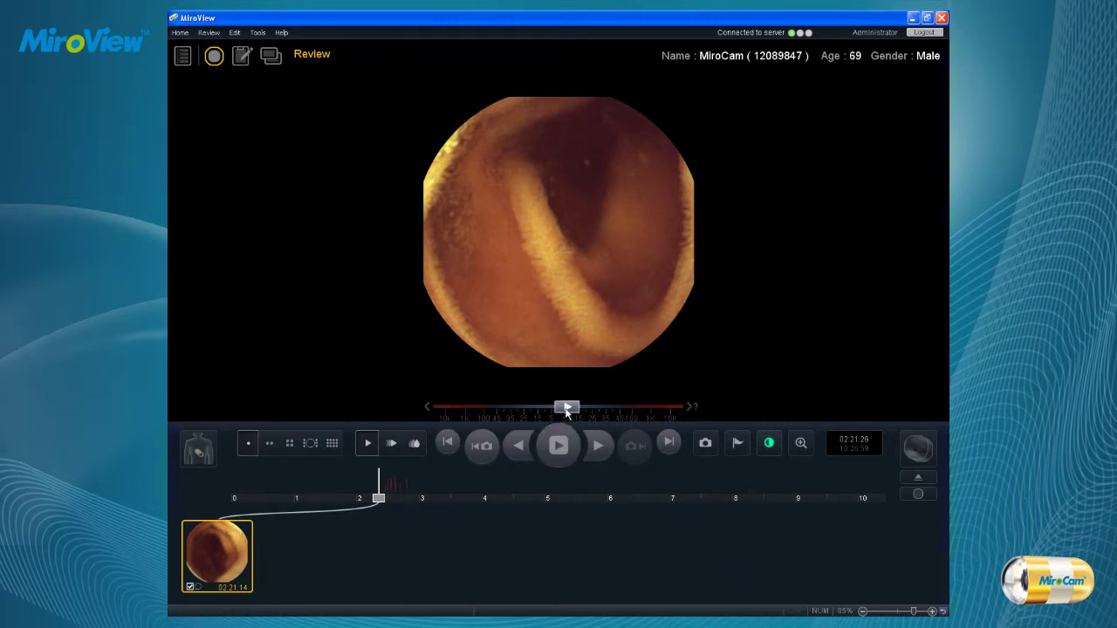
- Play the video at speed 100, then move ahead to 03:29:57 and capture that frame as a still
drag(565, 409, 631, 409)
click(559, 446)
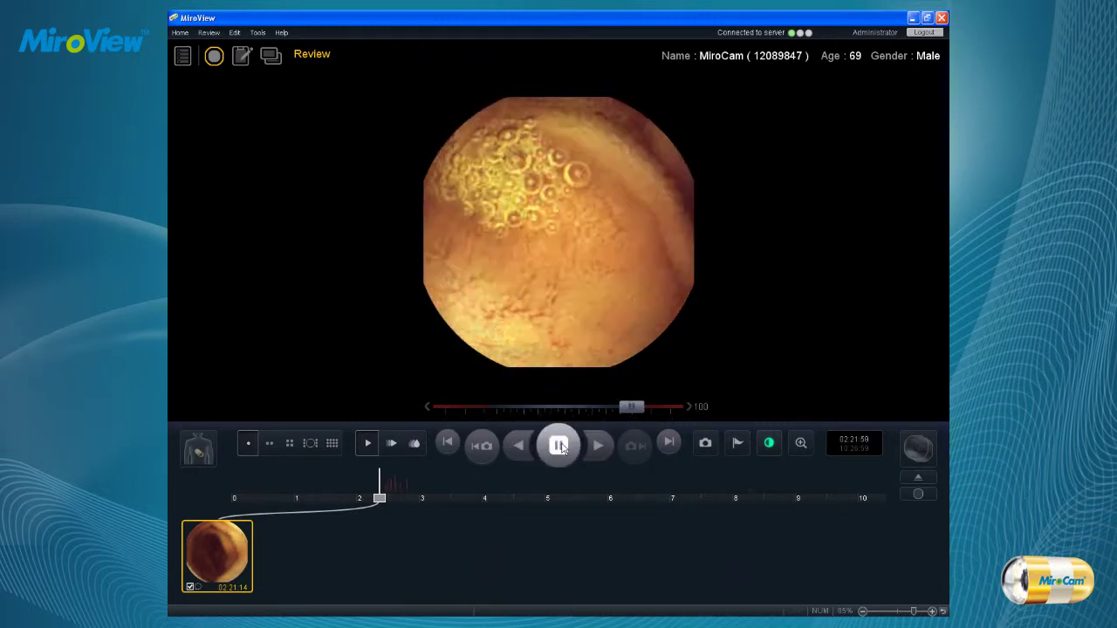
click(559, 445)
drag(379, 498, 451, 498)
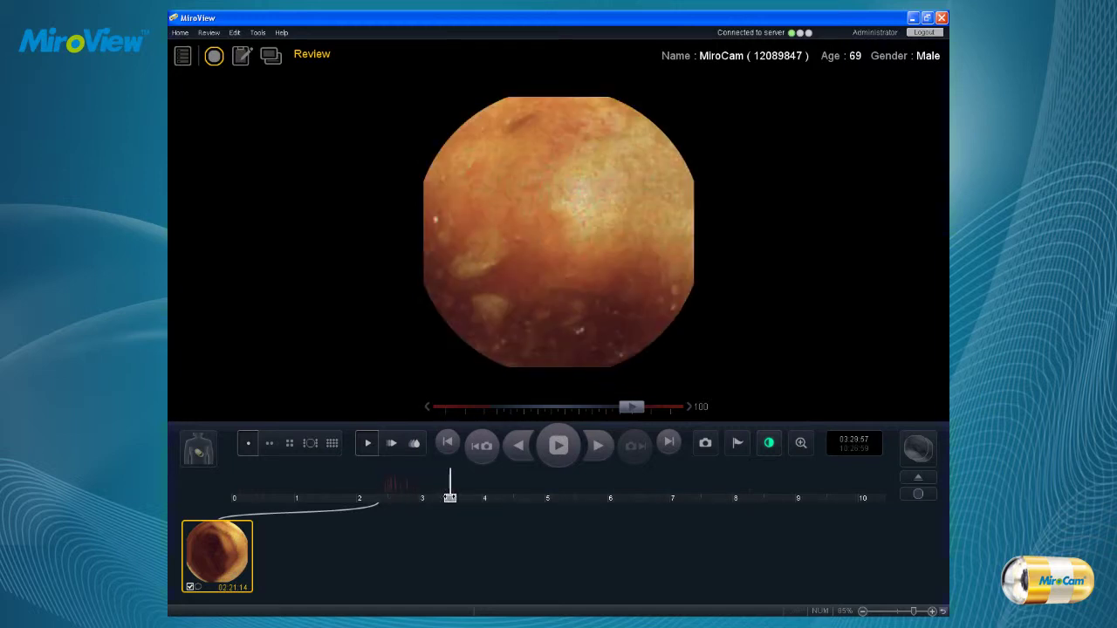
click(705, 443)
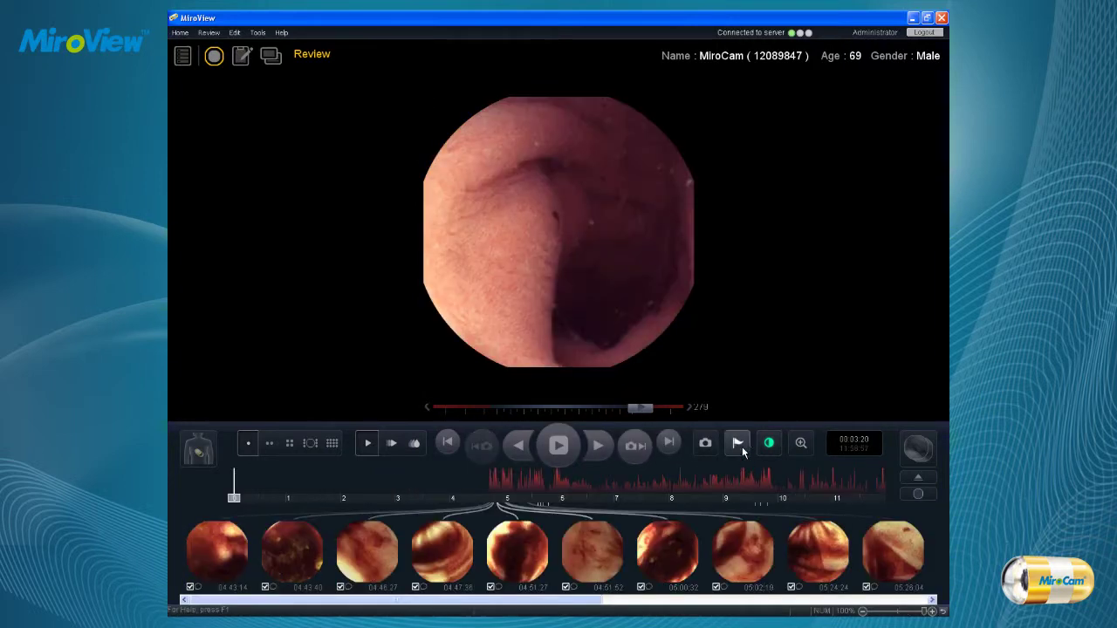
click(739, 446)
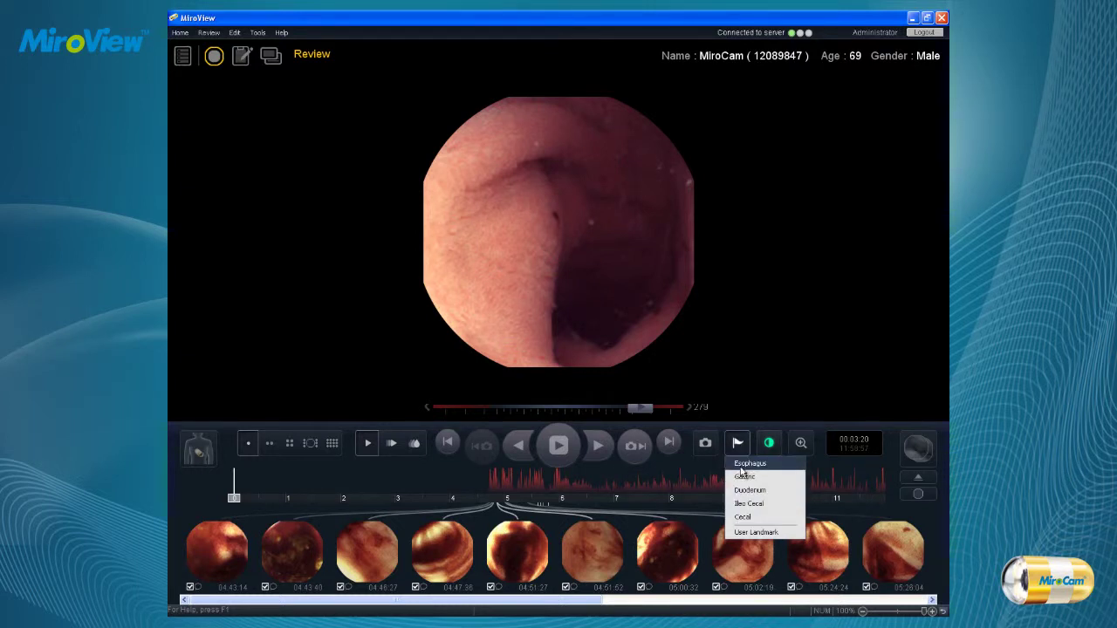
- Mark the frame at 00:03:20 as the Esophagus landmark, then relabel it as Gastric
click(741, 467)
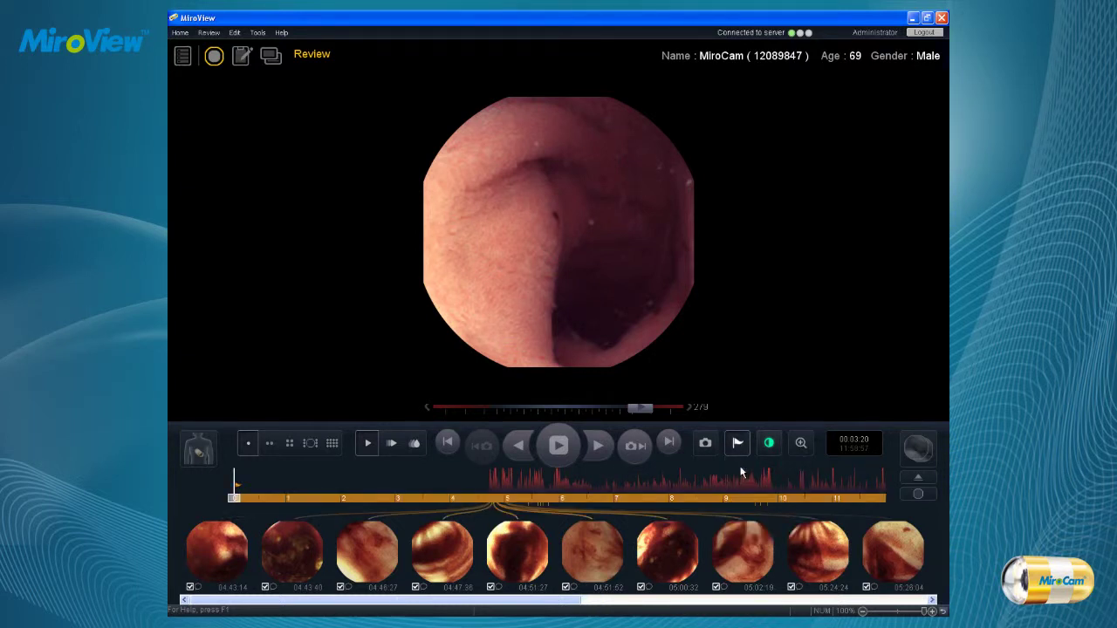
click(739, 444)
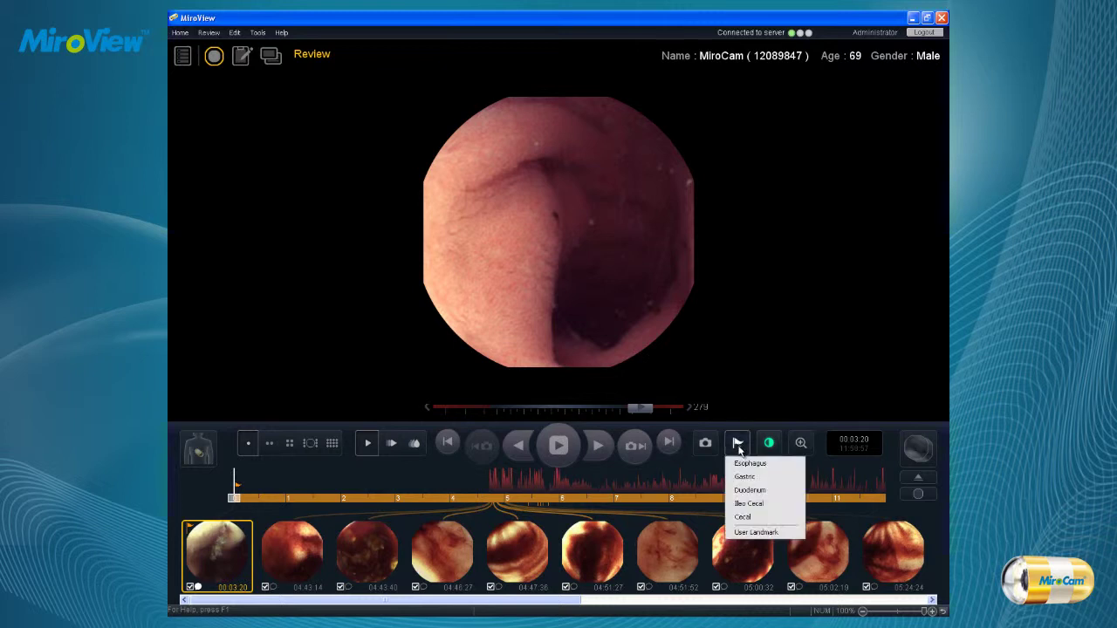
click(738, 478)
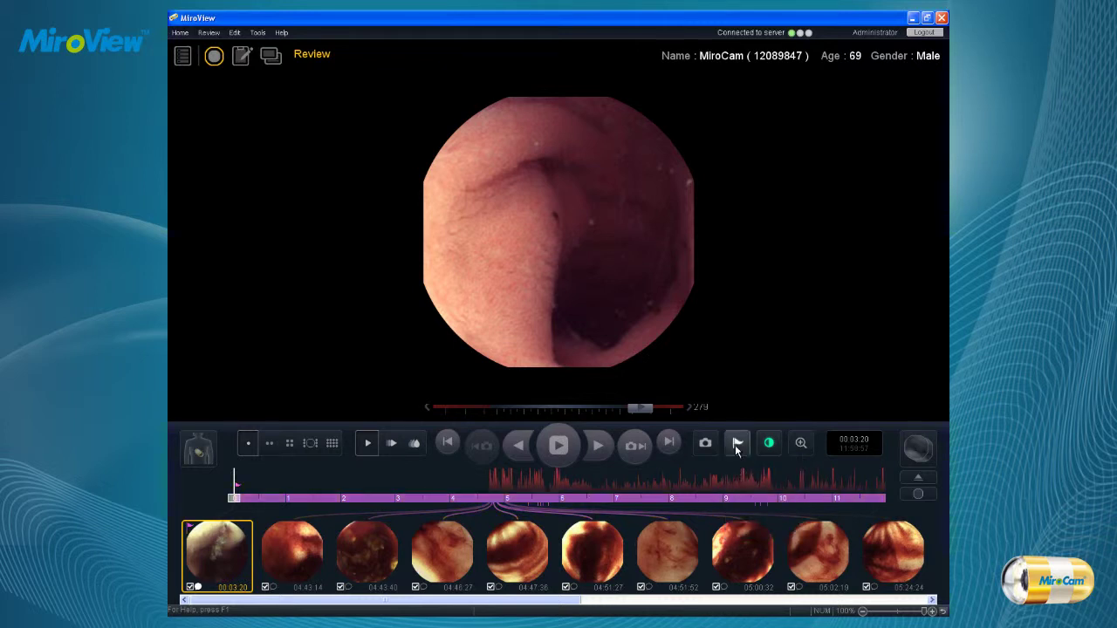
click(770, 444)
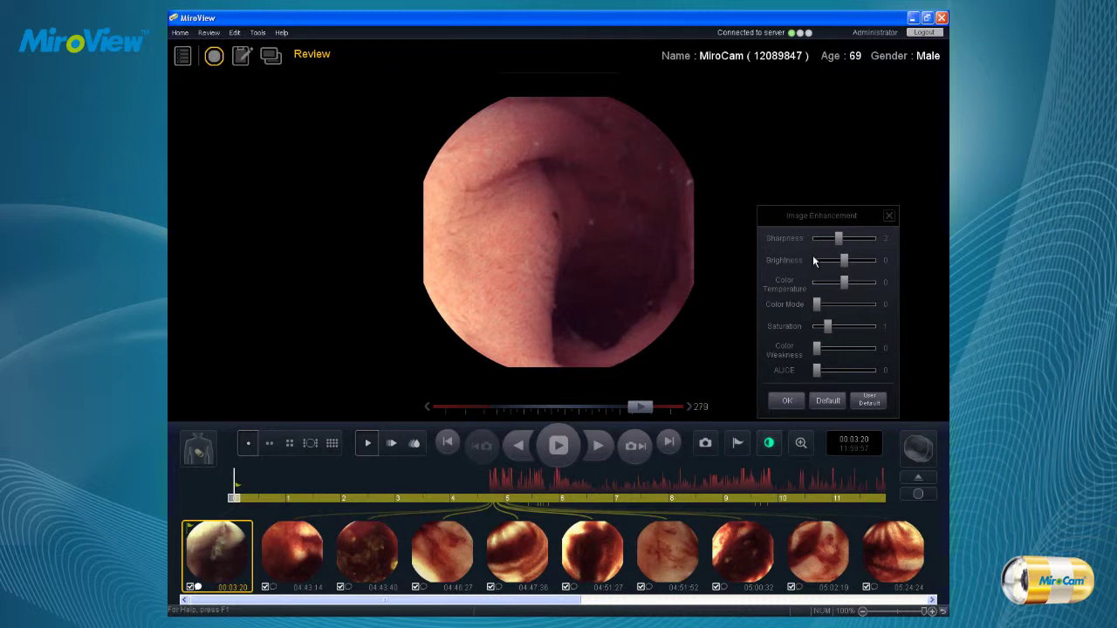
- Set Sharpness to 3 and ALICE enhancement to 3 in Image Enhancement
drag(826, 239, 855, 282)
mouse_move(819, 371)
mouse_down()
mouse_move(855, 371)
mouse_move(836, 372)
mouse_up()
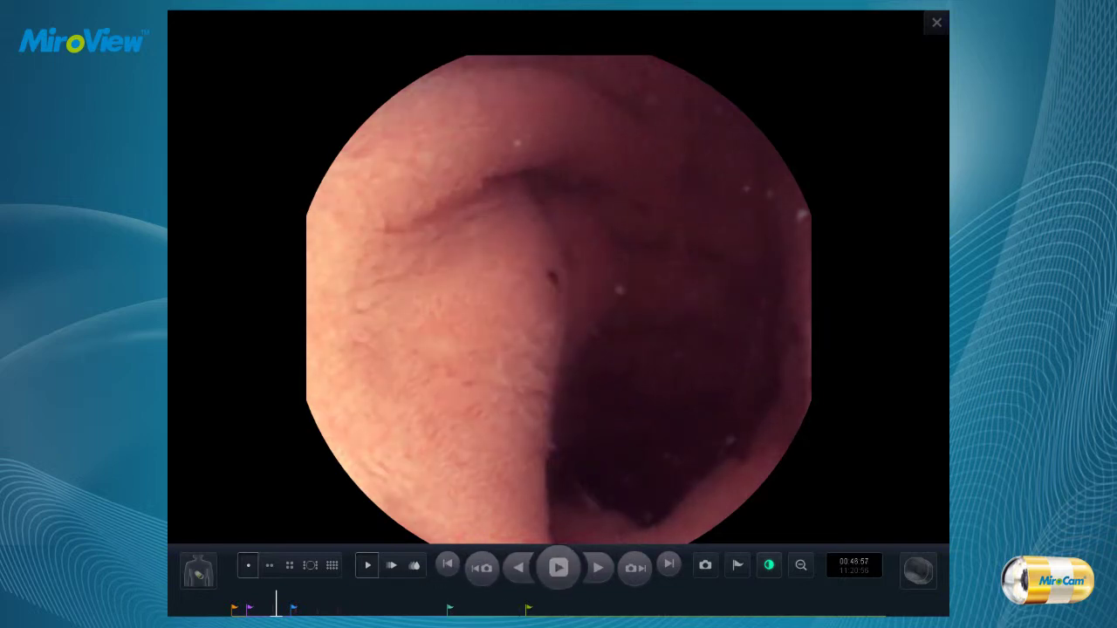
- Play the capsule video in full screen, then exit back to the review window
click(558, 568)
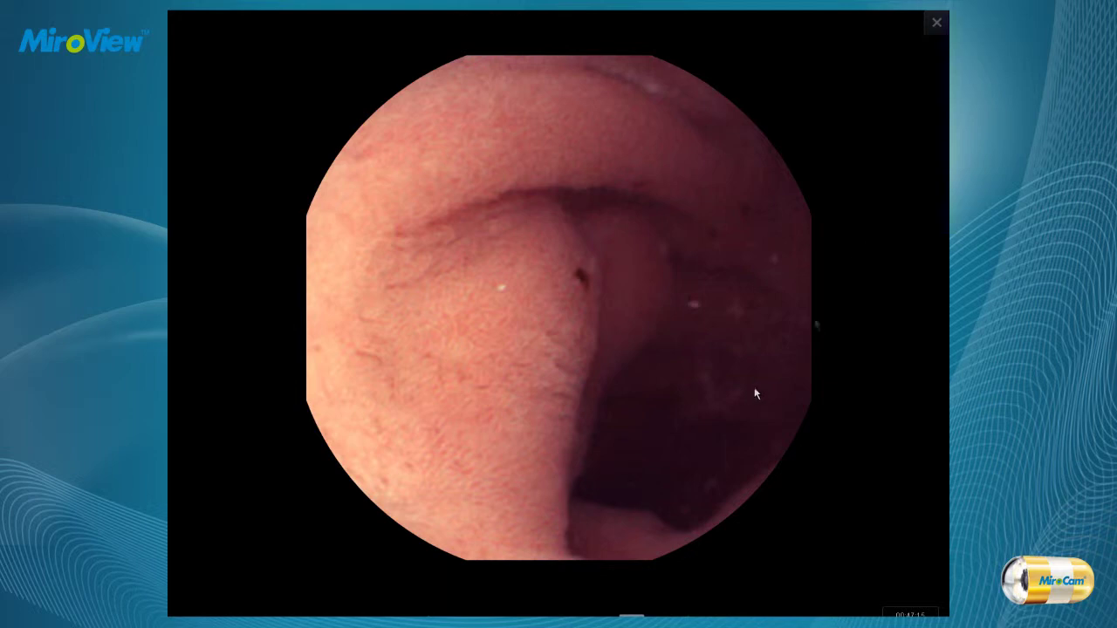
click(936, 25)
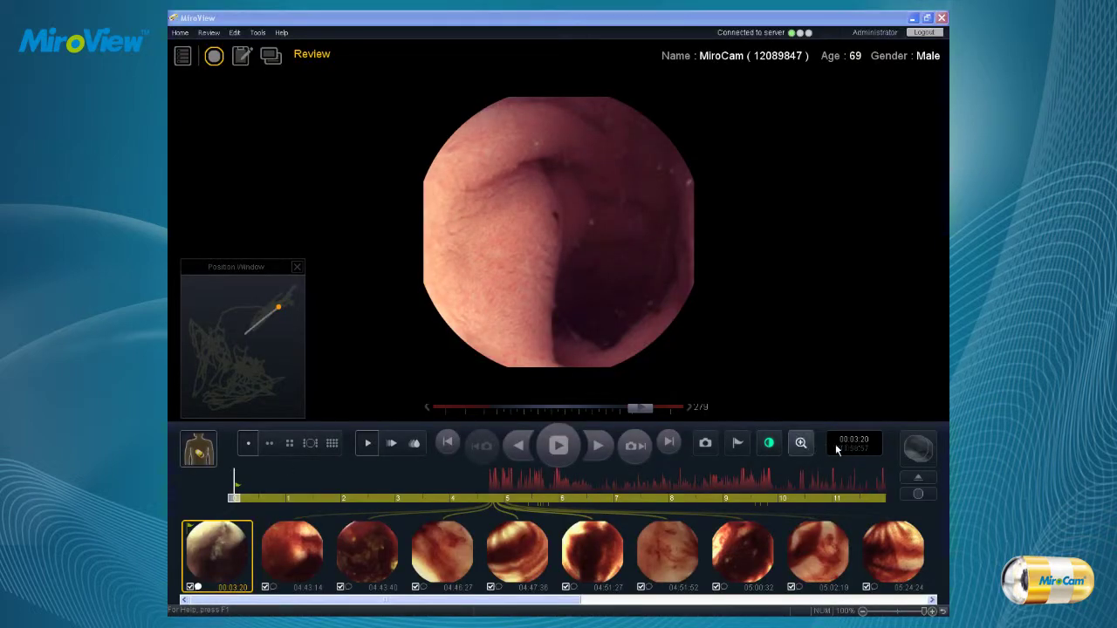
- Open the comparison window, browse the Small Bowel atlas findings such as Bleeding and Polyp, then close it
click(919, 448)
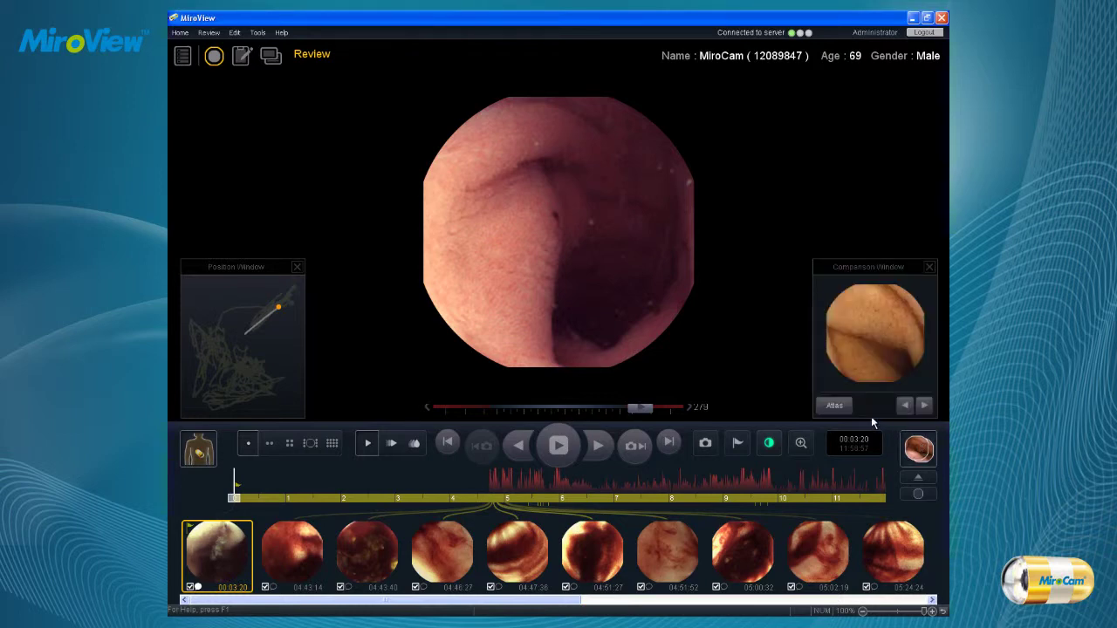
click(838, 408)
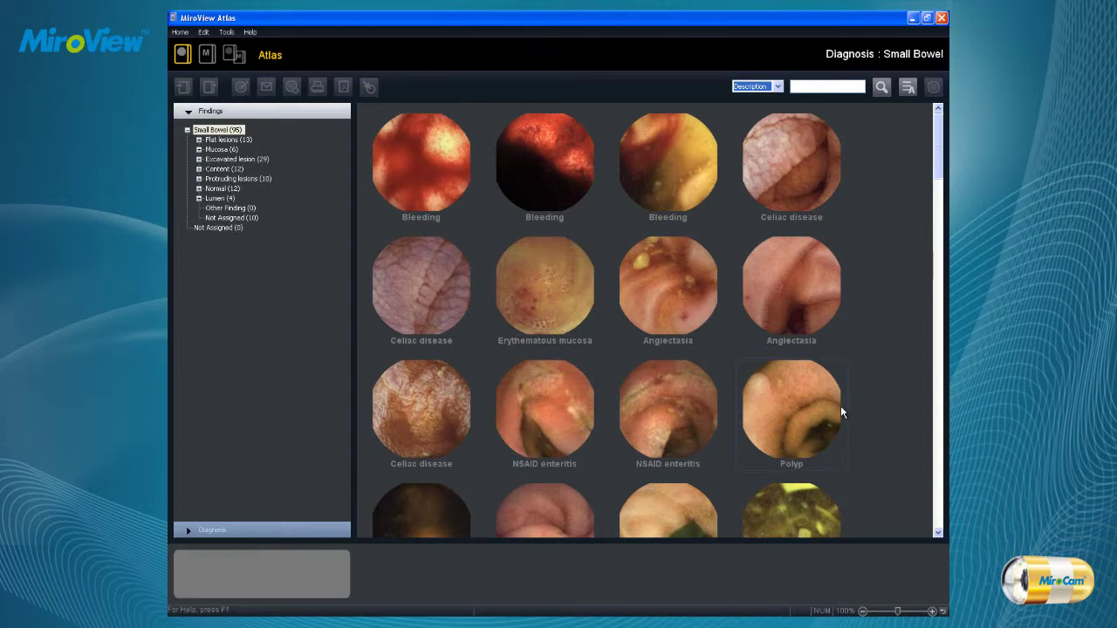
double_click(841, 405)
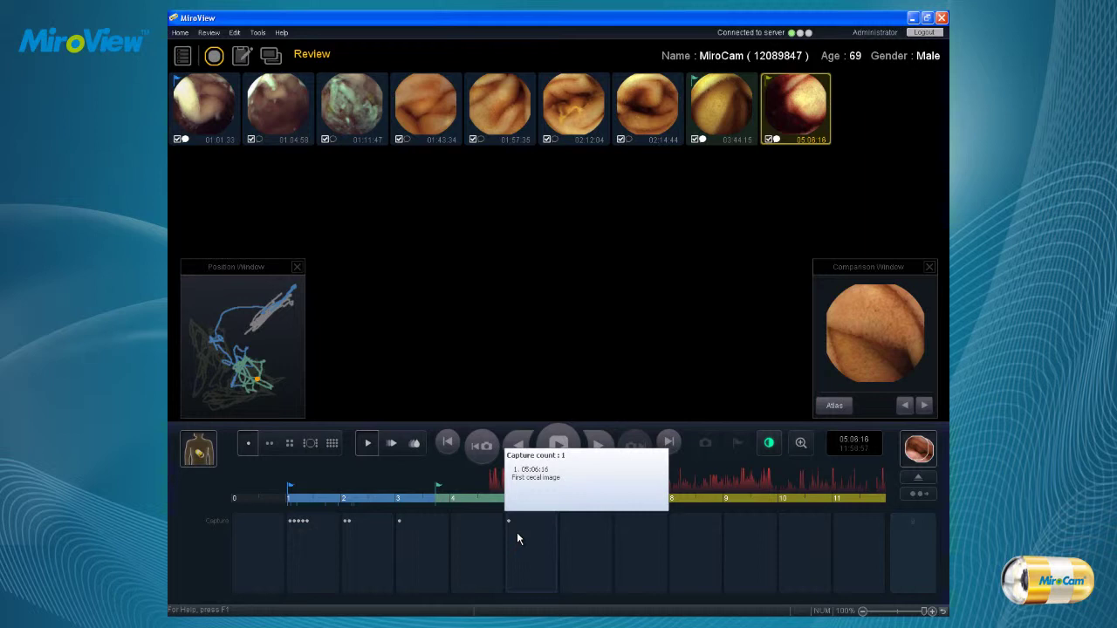
- Check the capture count of each of the three timeline groups, then go to the Report screen
mouse_move(306, 539)
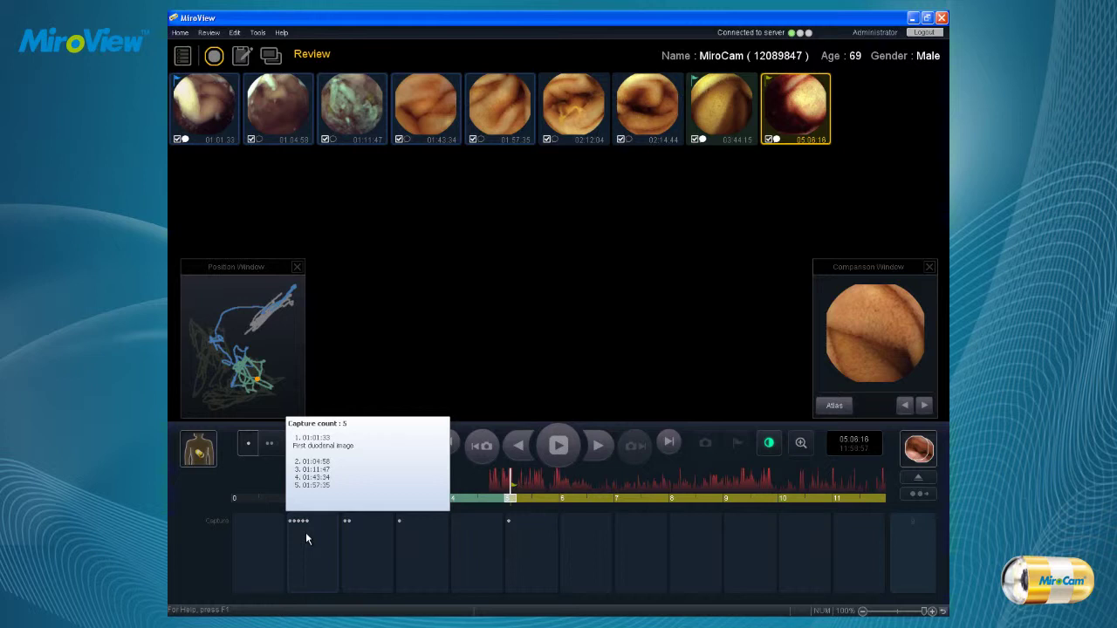
mouse_move(360, 539)
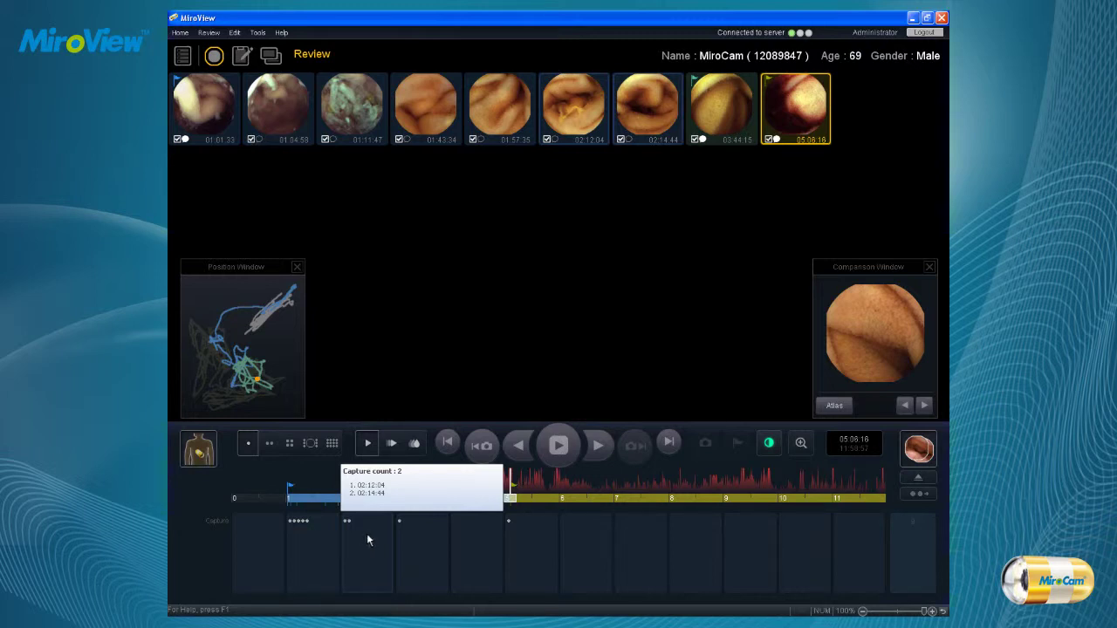
mouse_move(407, 536)
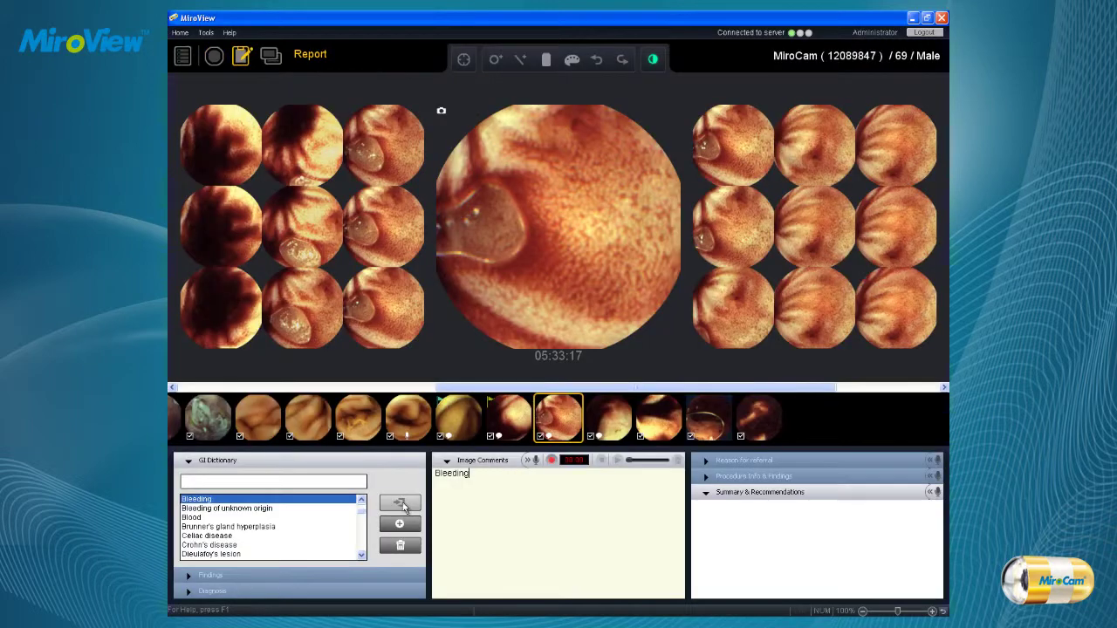
click(274, 508)
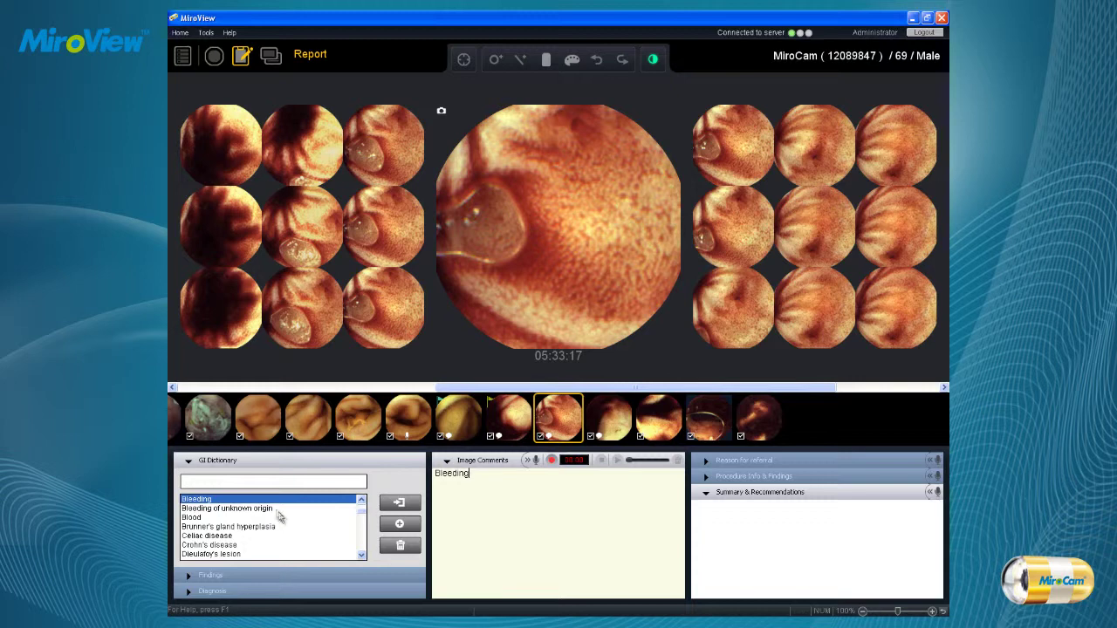
- Add 'small bowel bleeding' as a new term in the GI Dictionary
scroll(361, 556, down, 3)
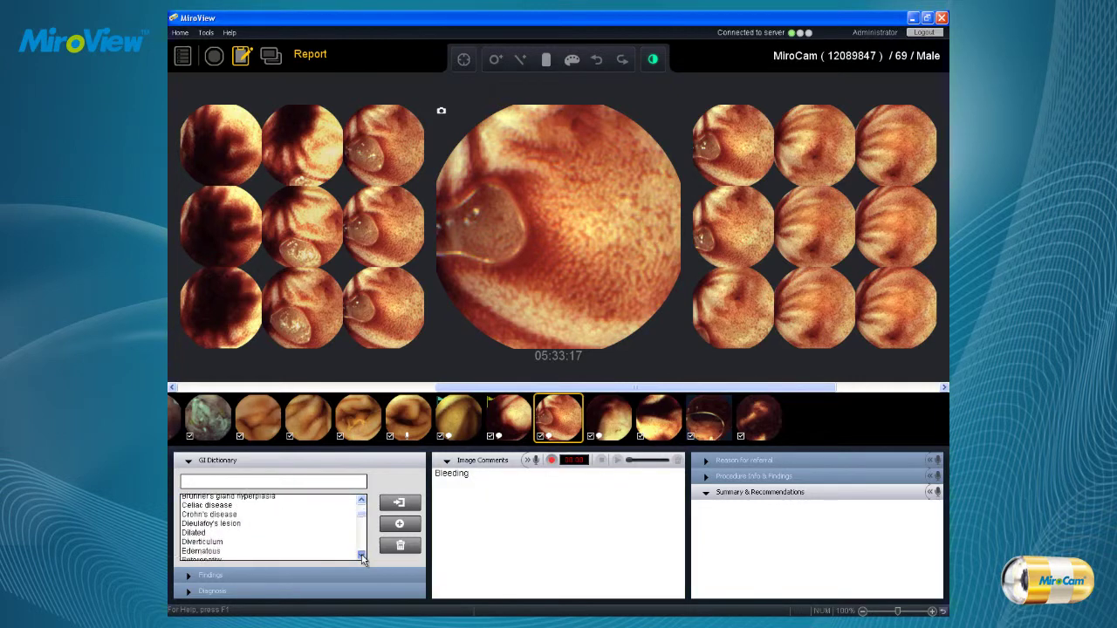
click(230, 480)
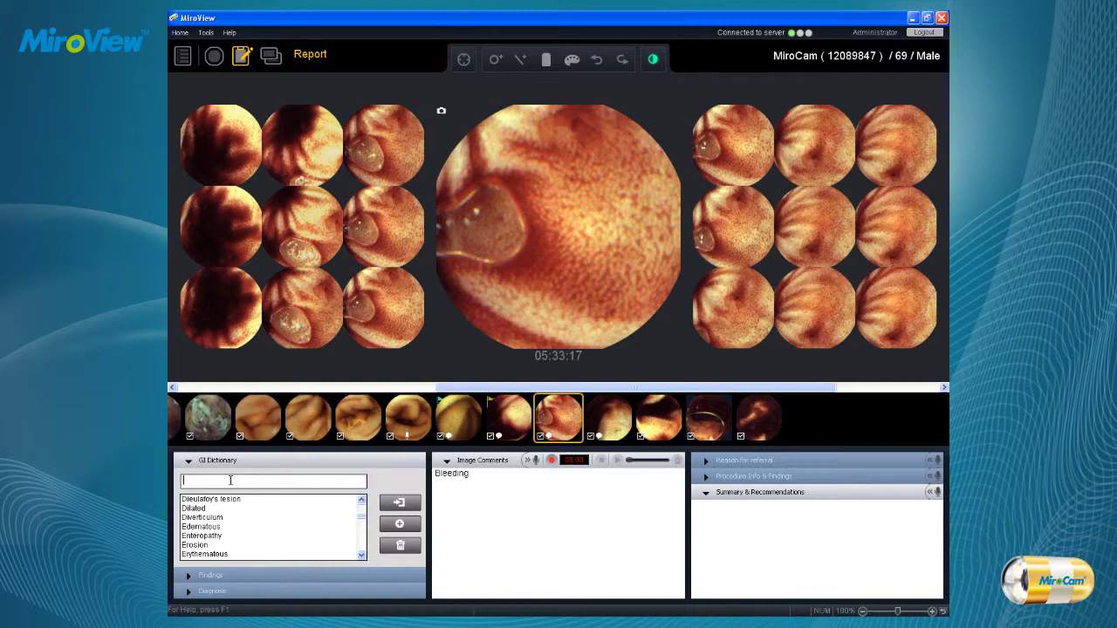
text(s)
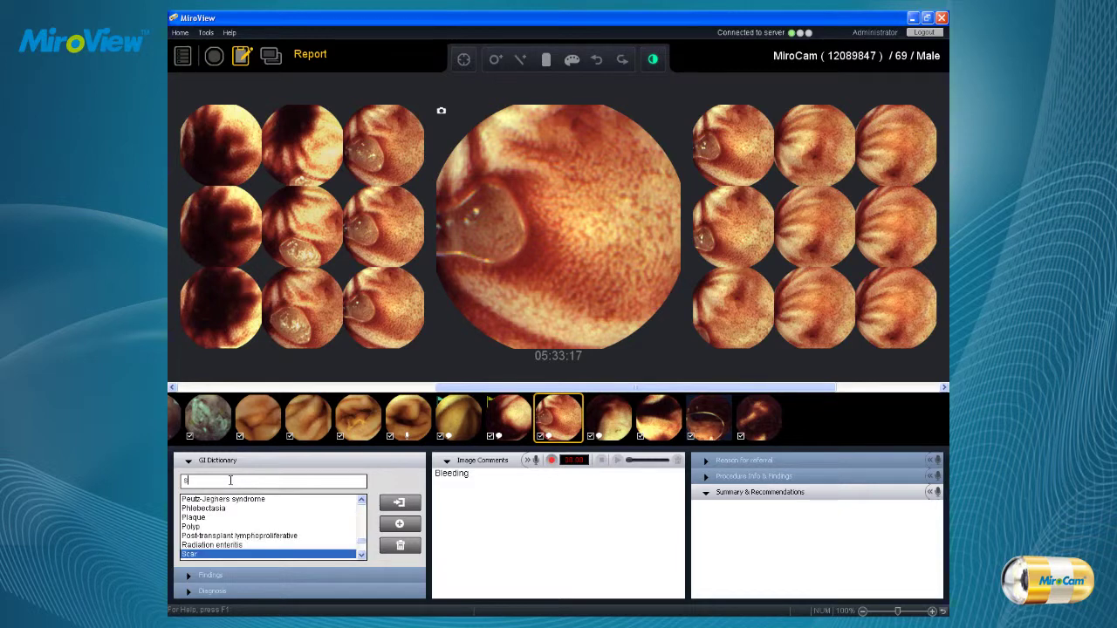
text(mall bowel bleeding)
click(408, 527)
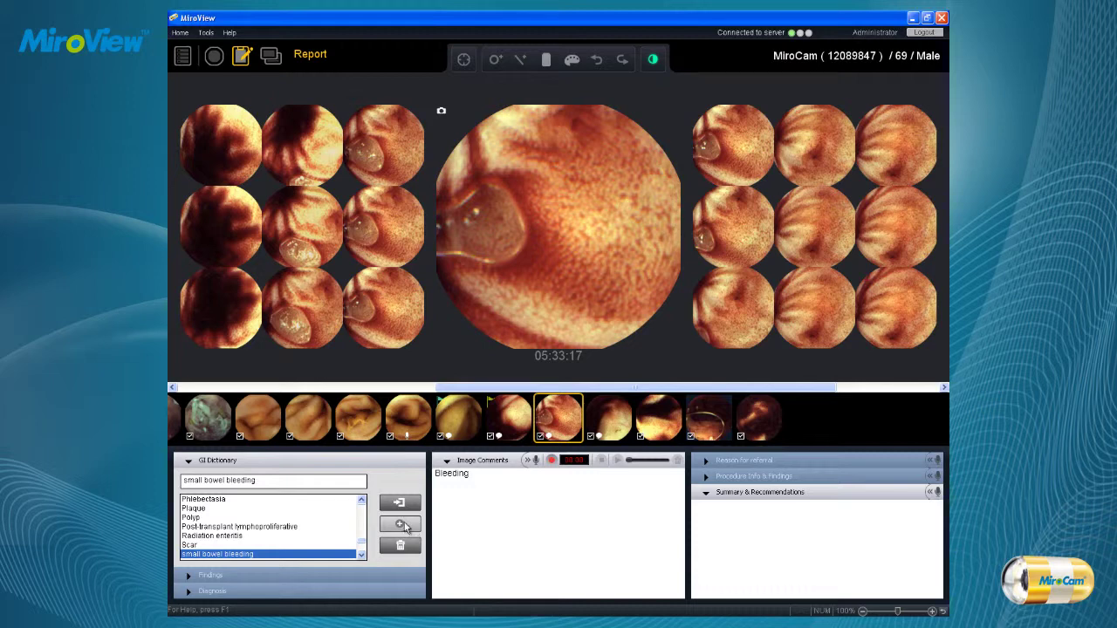
- Record an image comment, then expand Reason for referral, Procedure Info & Findings, and Summary & Recommendations
click(552, 462)
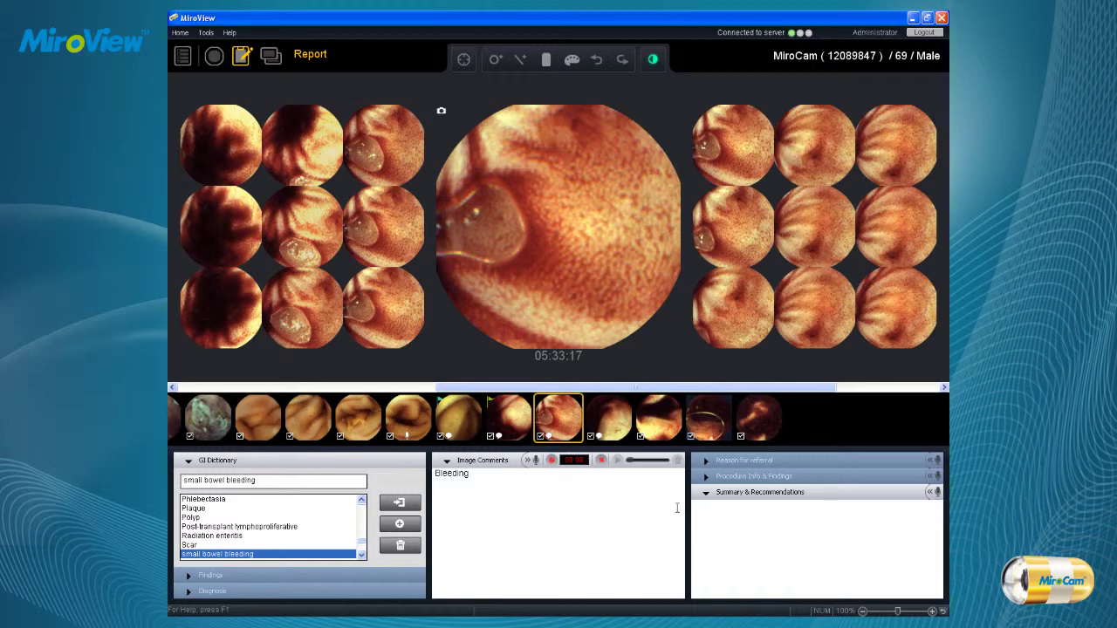
click(726, 464)
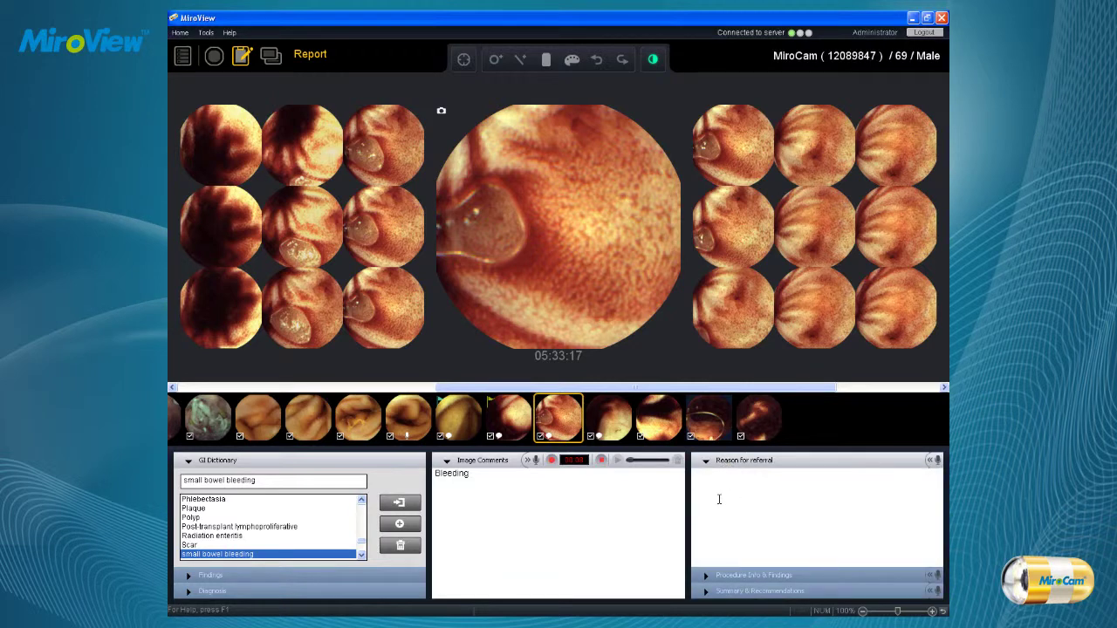
click(744, 578)
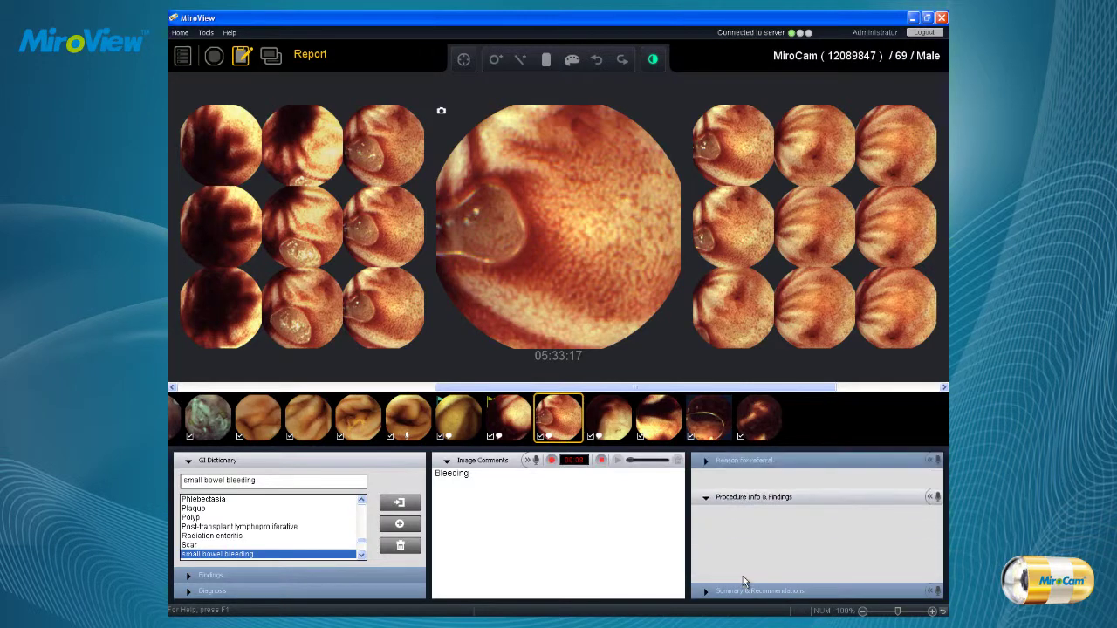
click(742, 592)
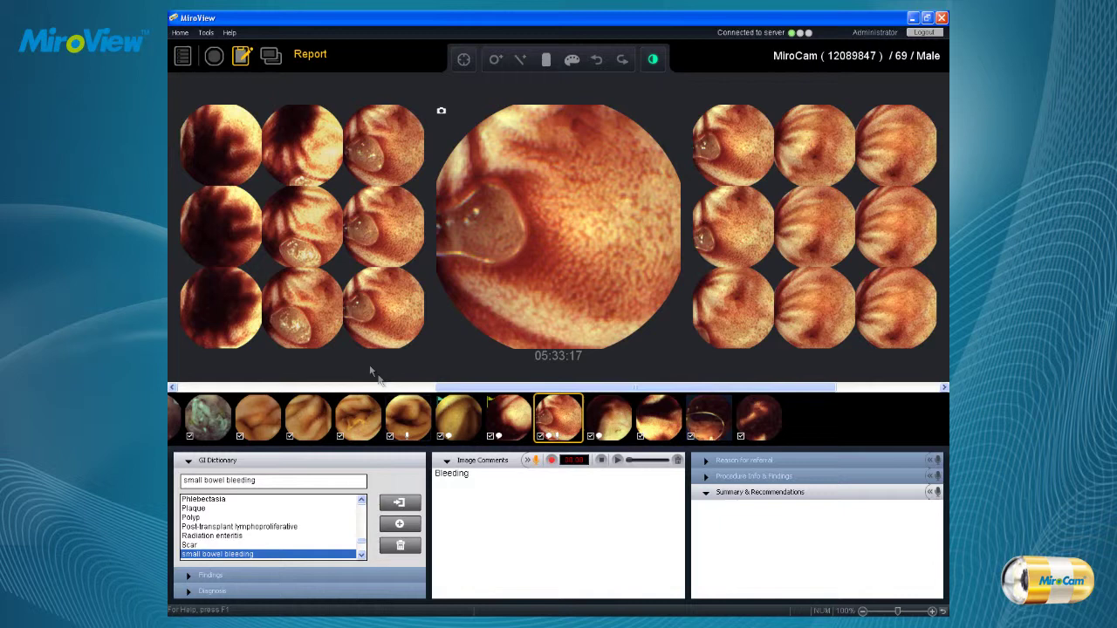
- From the Export view, review the six-page Capsule Endoscopy Report in print preview, then close it
click(272, 57)
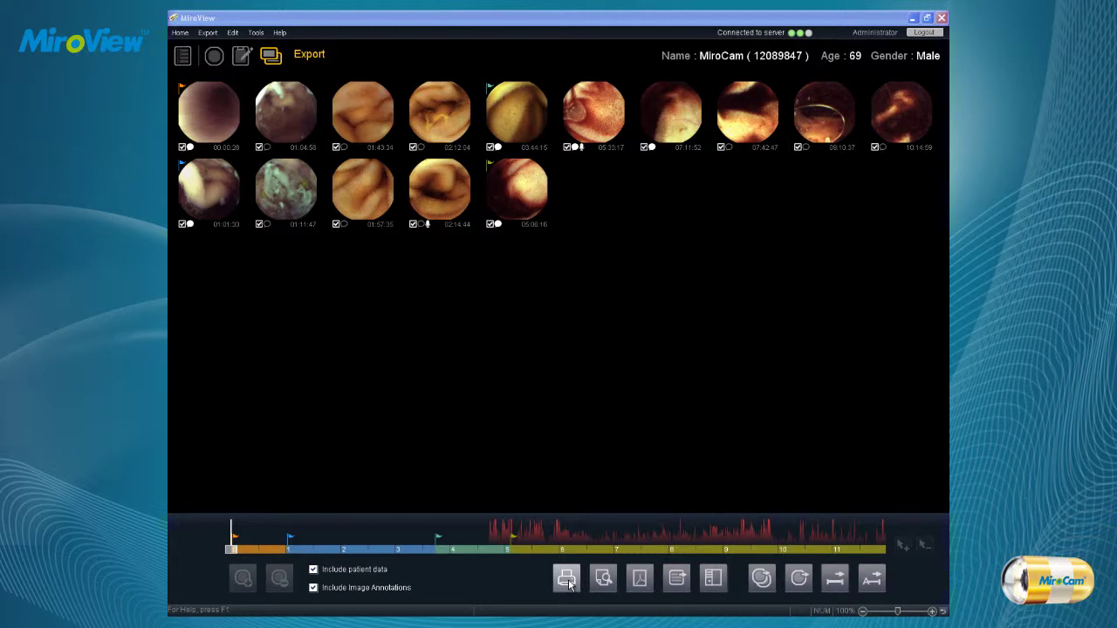
click(607, 585)
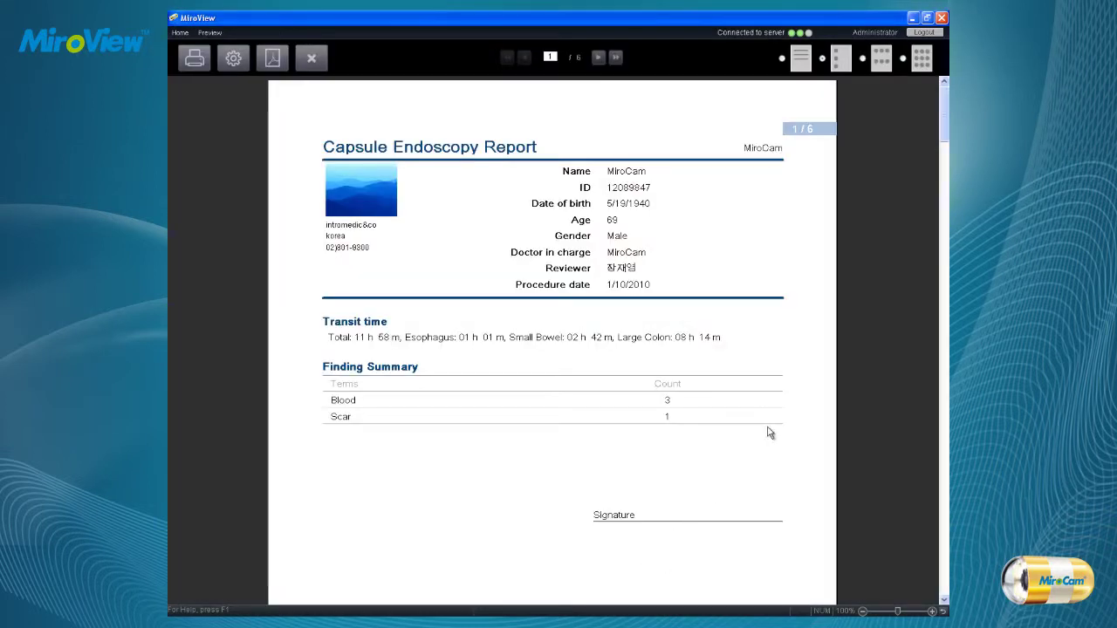
click(875, 52)
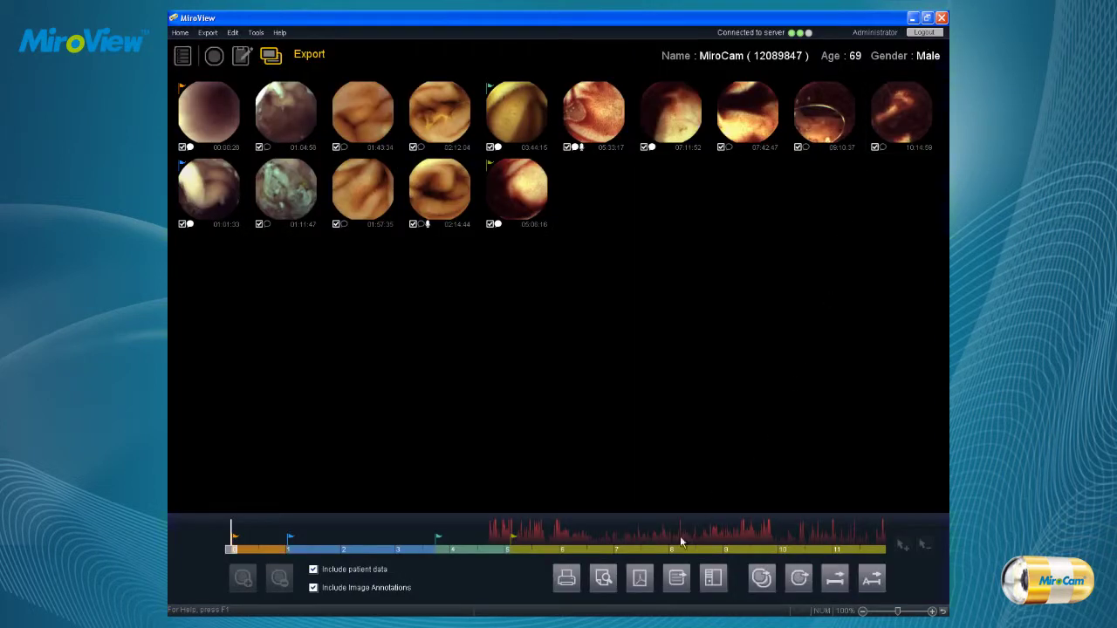
- Export the report as PDF and via the next export option, both into My Documents
click(640, 579)
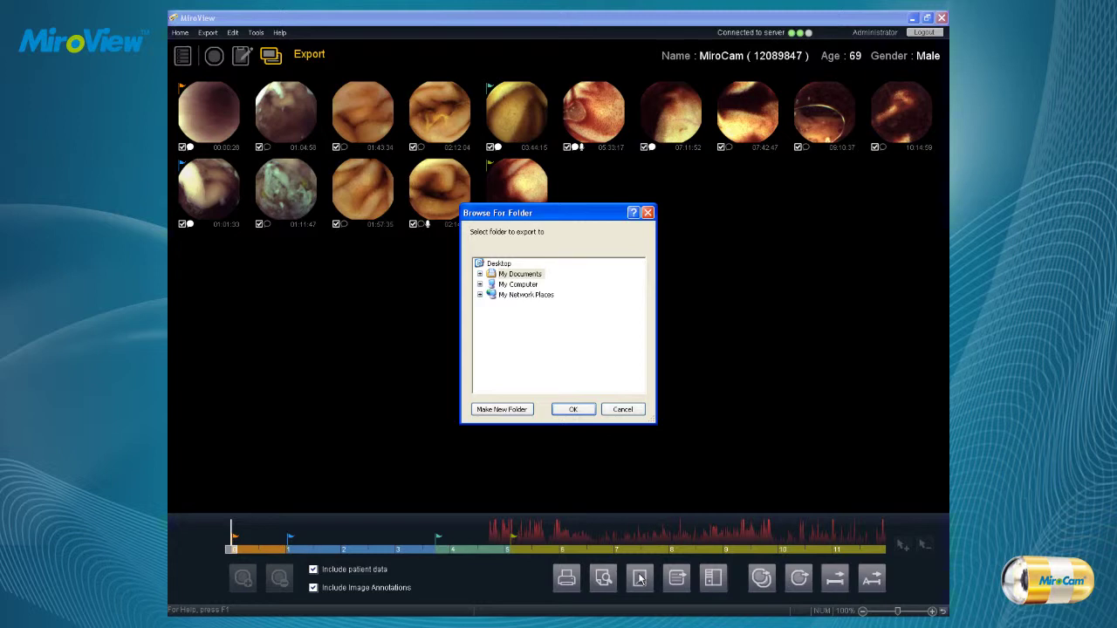
key(Escape)
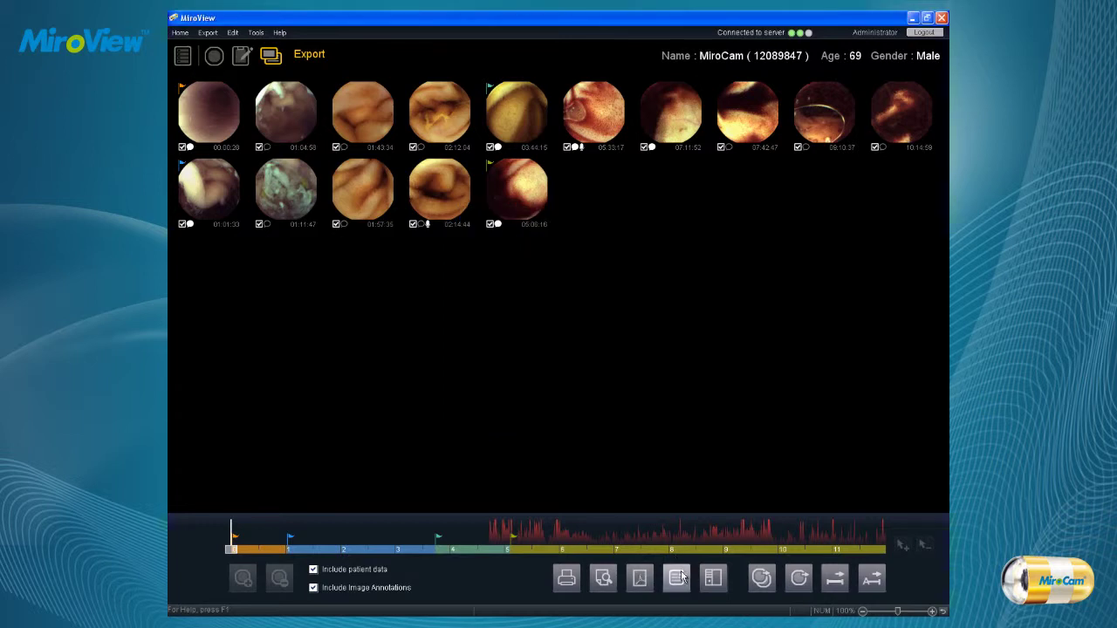
click(679, 578)
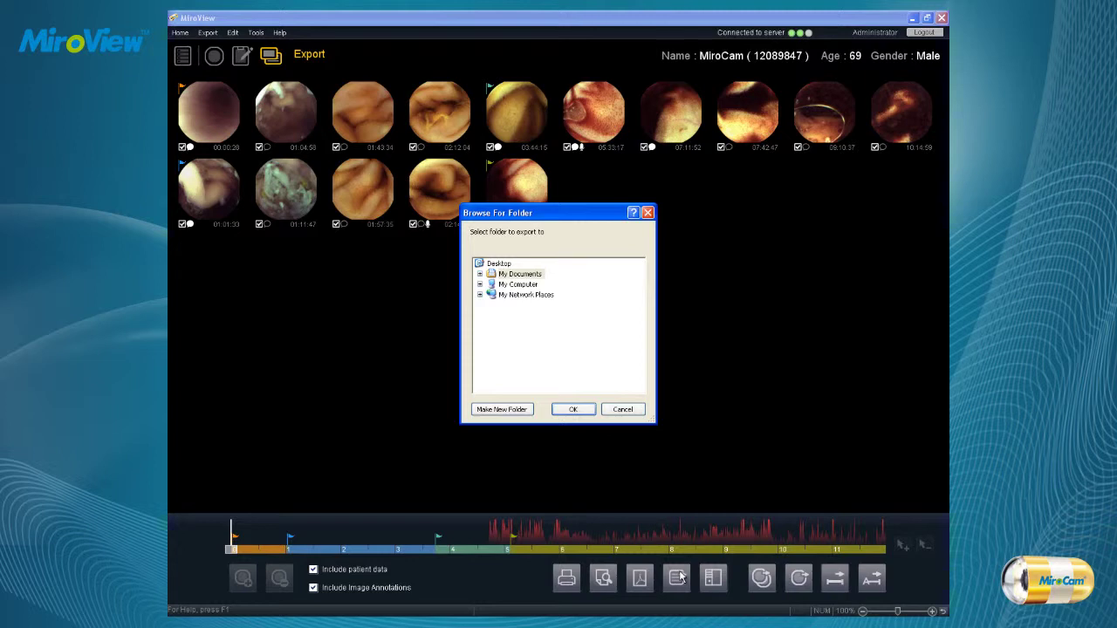
key(Return)
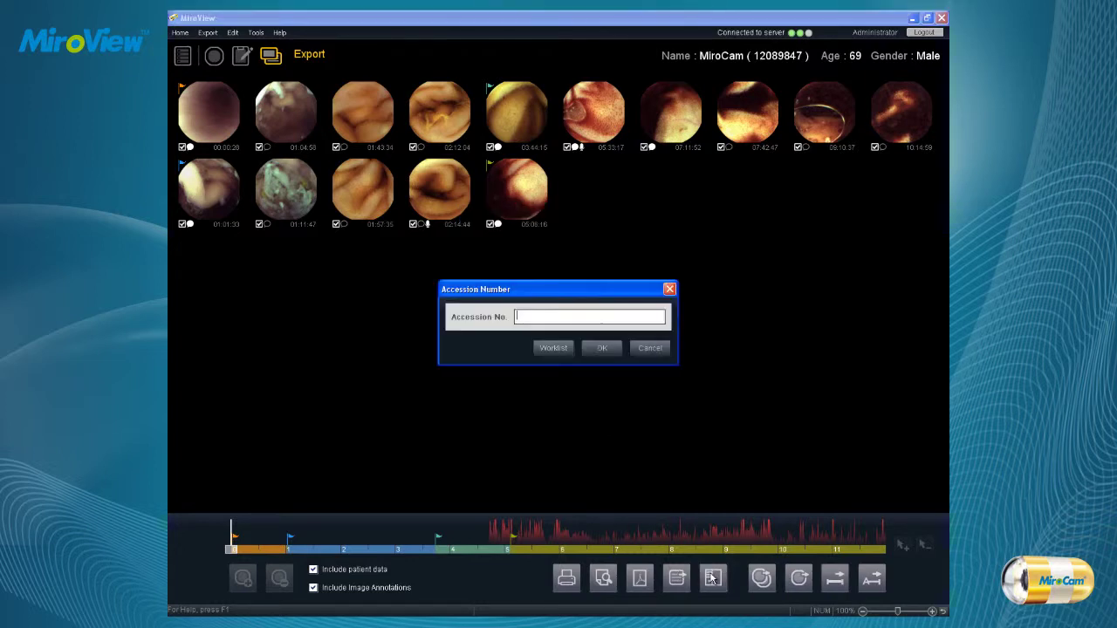
- Send the case to PACS without an accession number, then bring up the EXMIF captured-image export settings
click(604, 349)
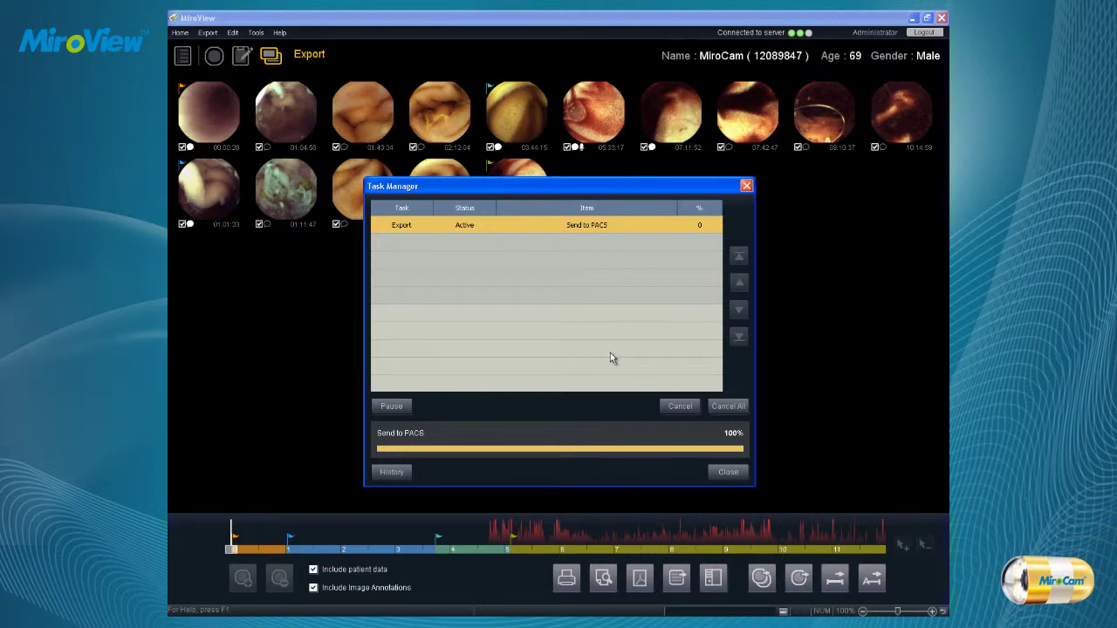
click(760, 580)
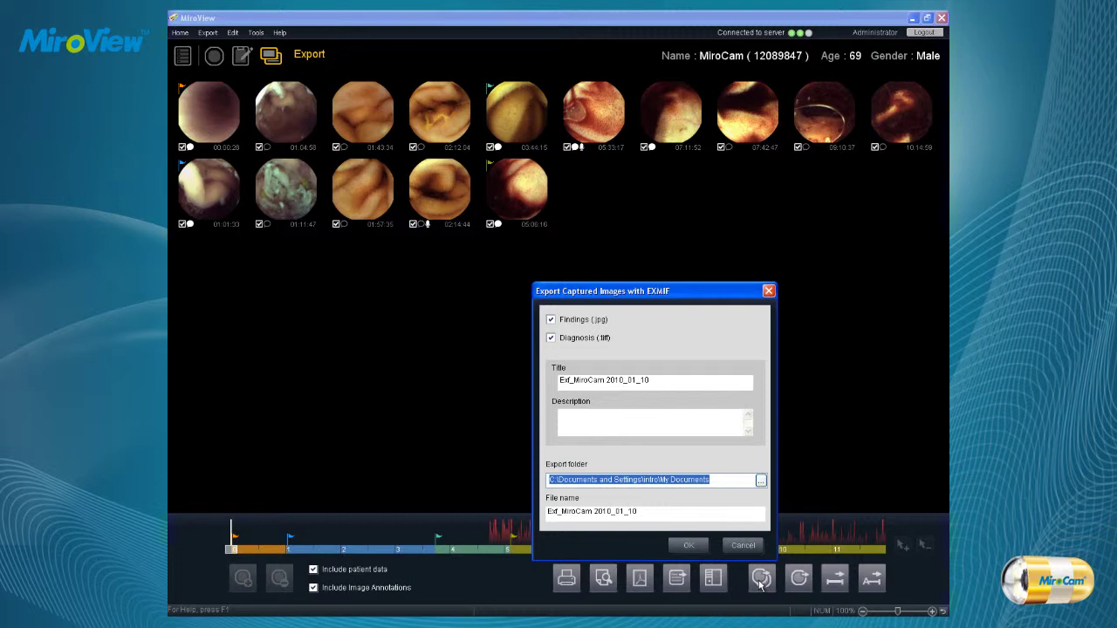
- Export captured images (.jpg), videos (.avi), review data (.mec) and PDF to My Documents as MiroCam 2010_01_10
click(761, 583)
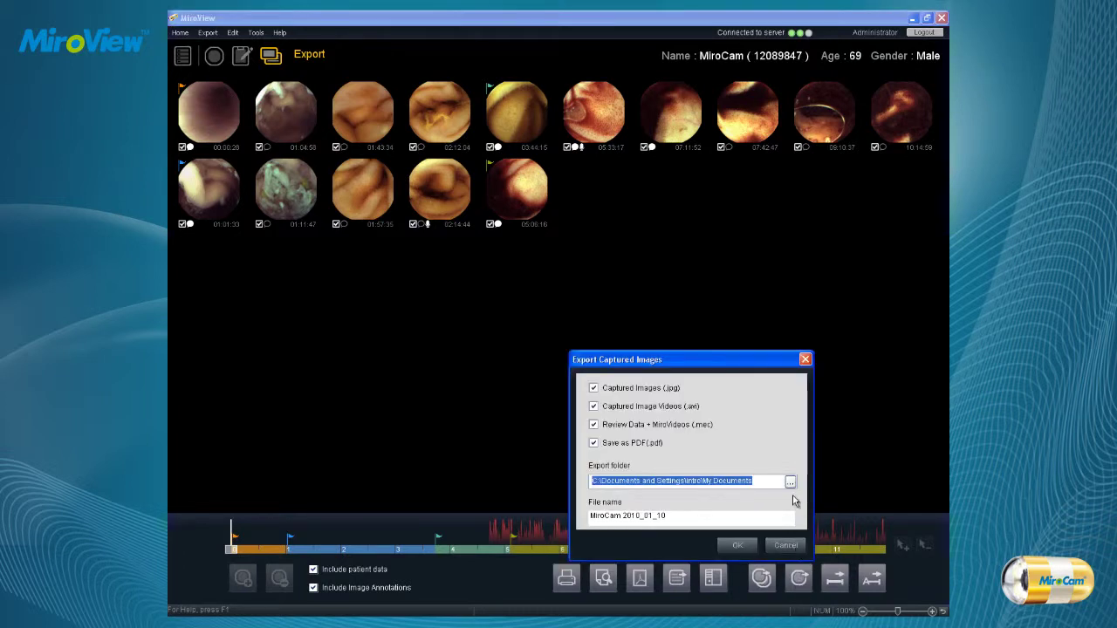
click(791, 485)
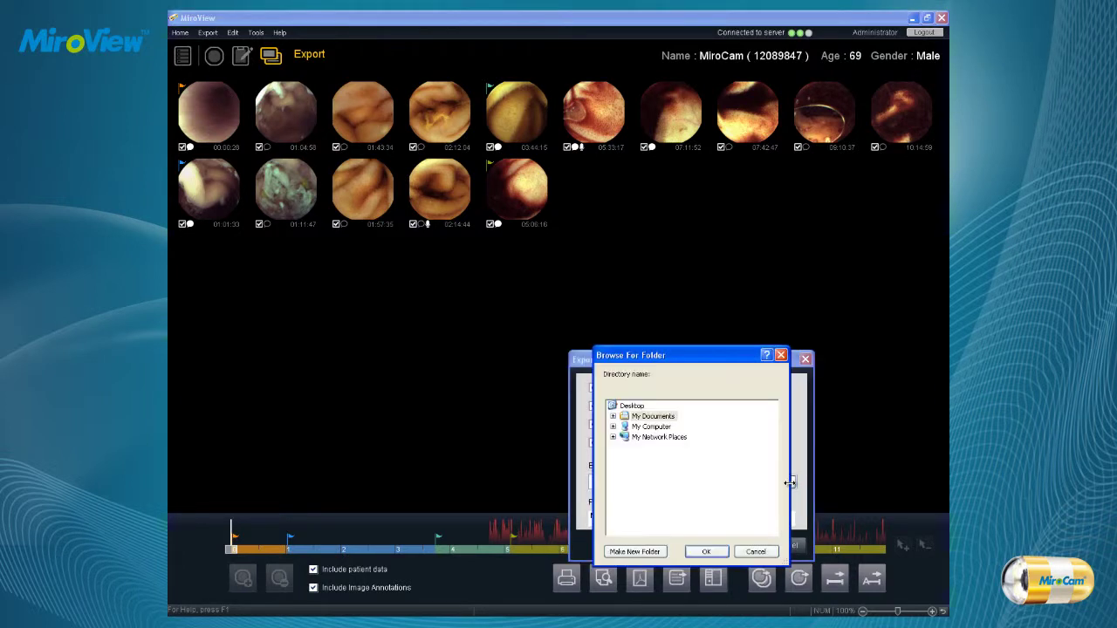
click(719, 553)
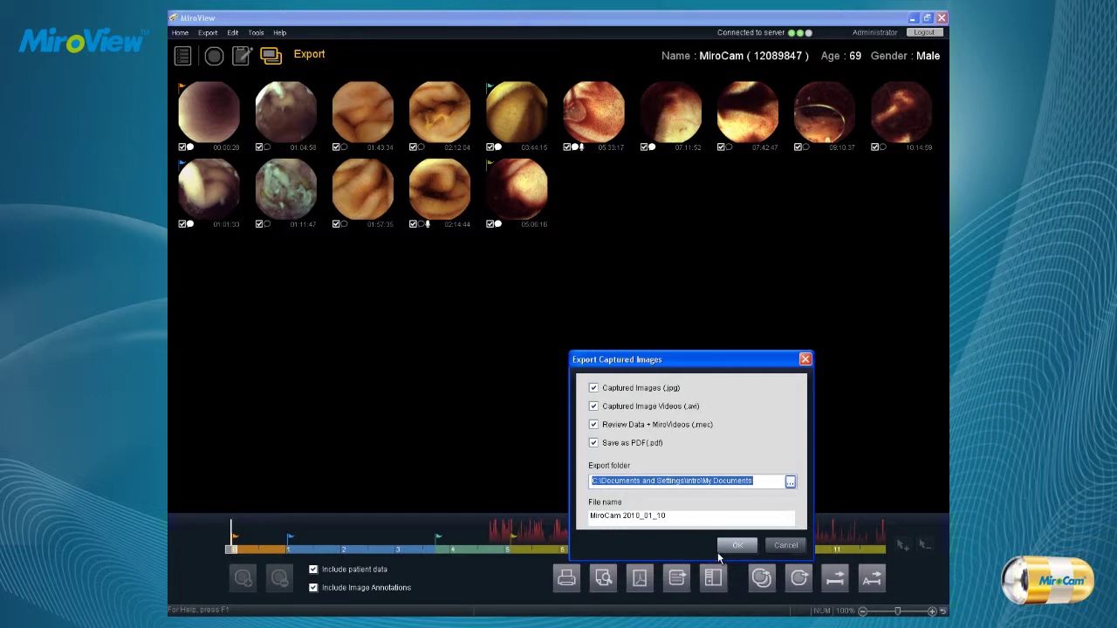
click(728, 546)
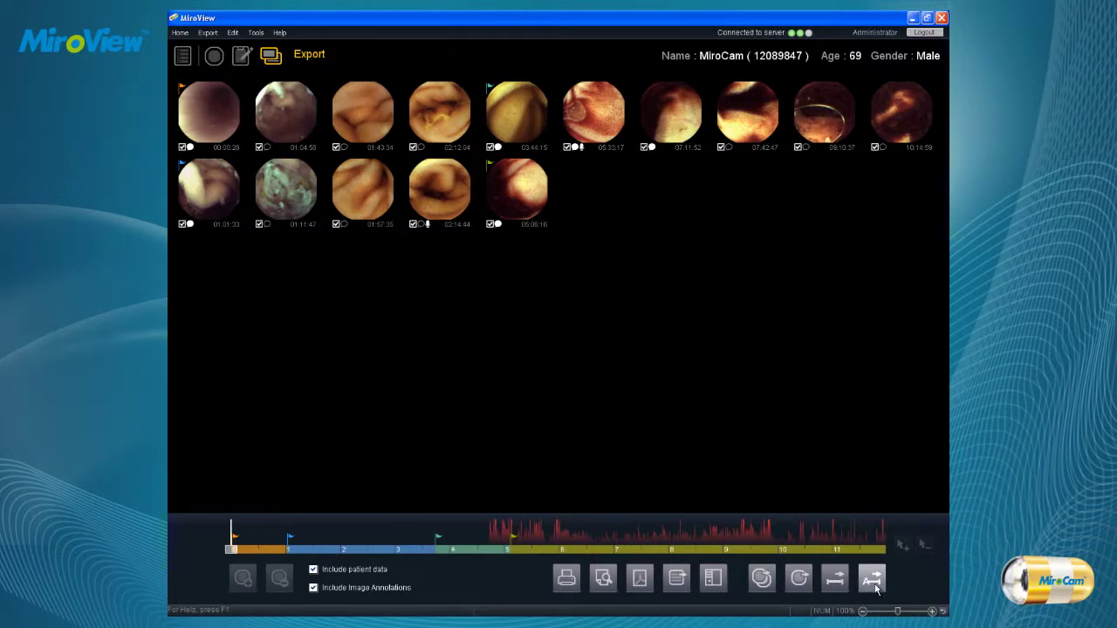
click(876, 587)
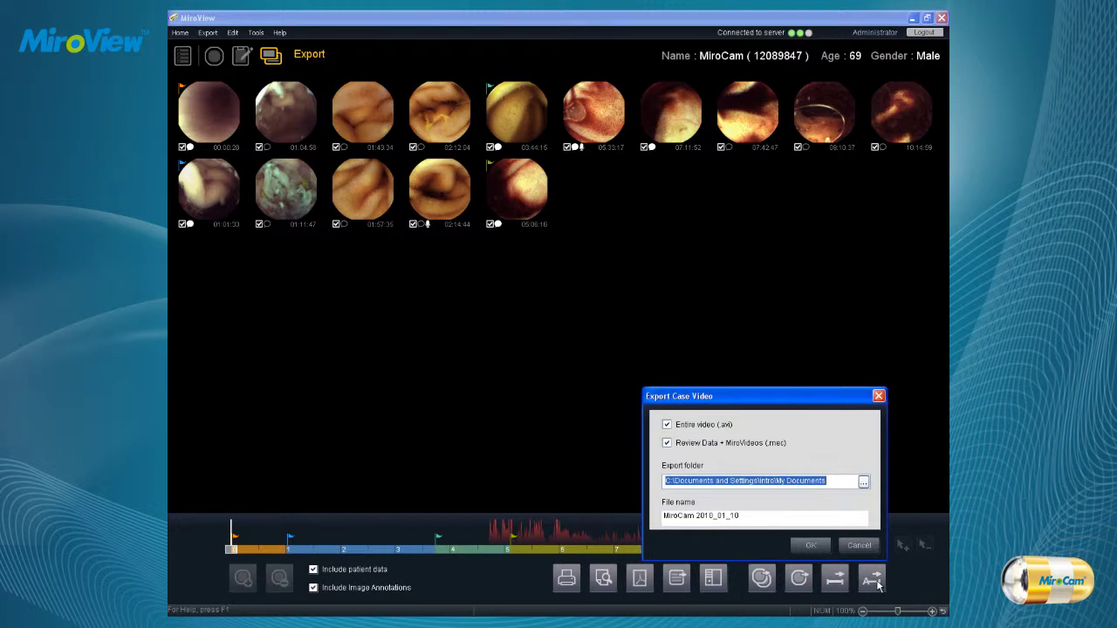
click(879, 398)
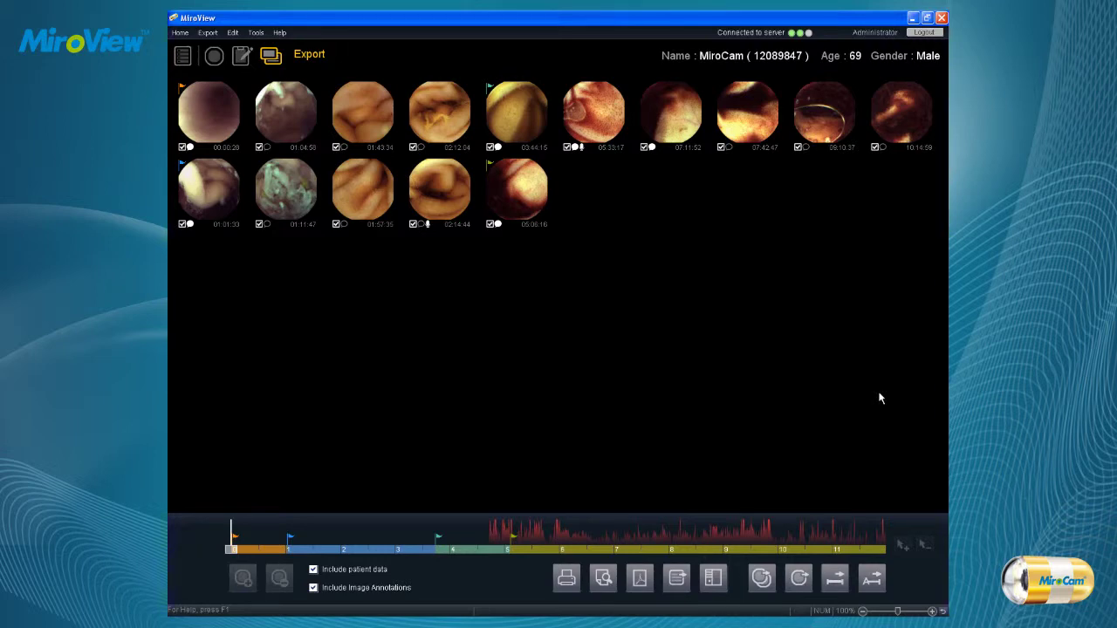